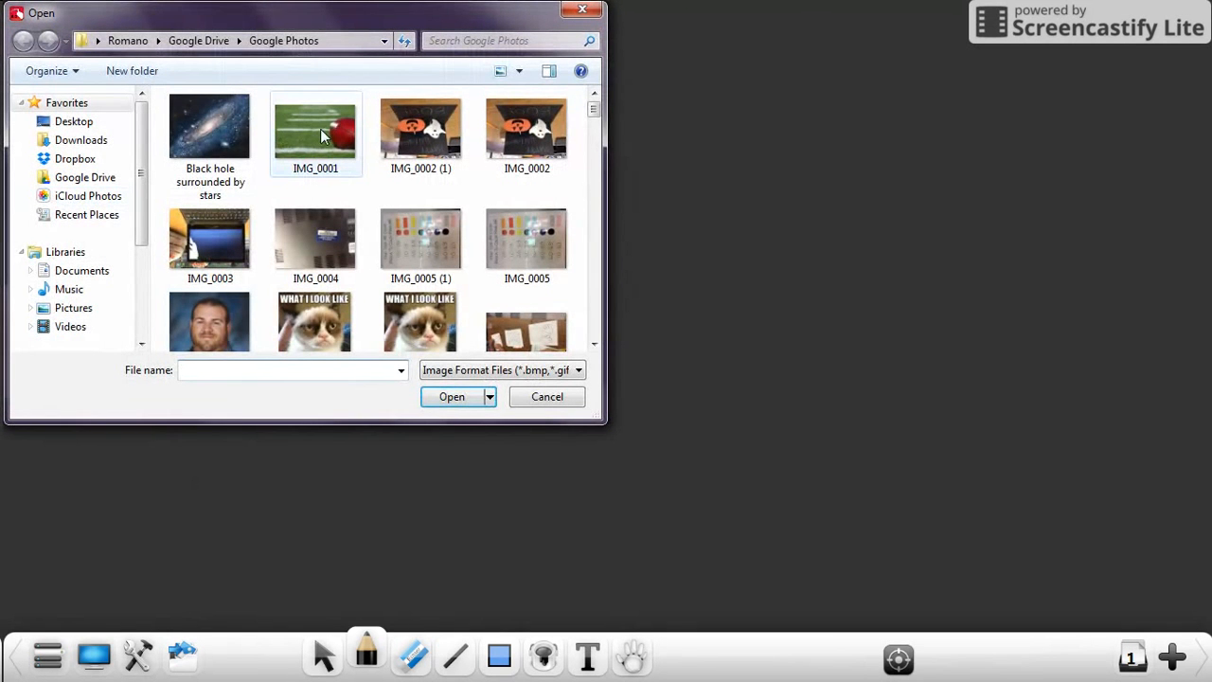
Step: Insert the "Black hole surrounded by stars" picture onto the whiteboard page and enlarge it
{"action": "left_click", "coordinate": [206, 133]}
{"action": "left_click", "coordinate": [452, 397]}
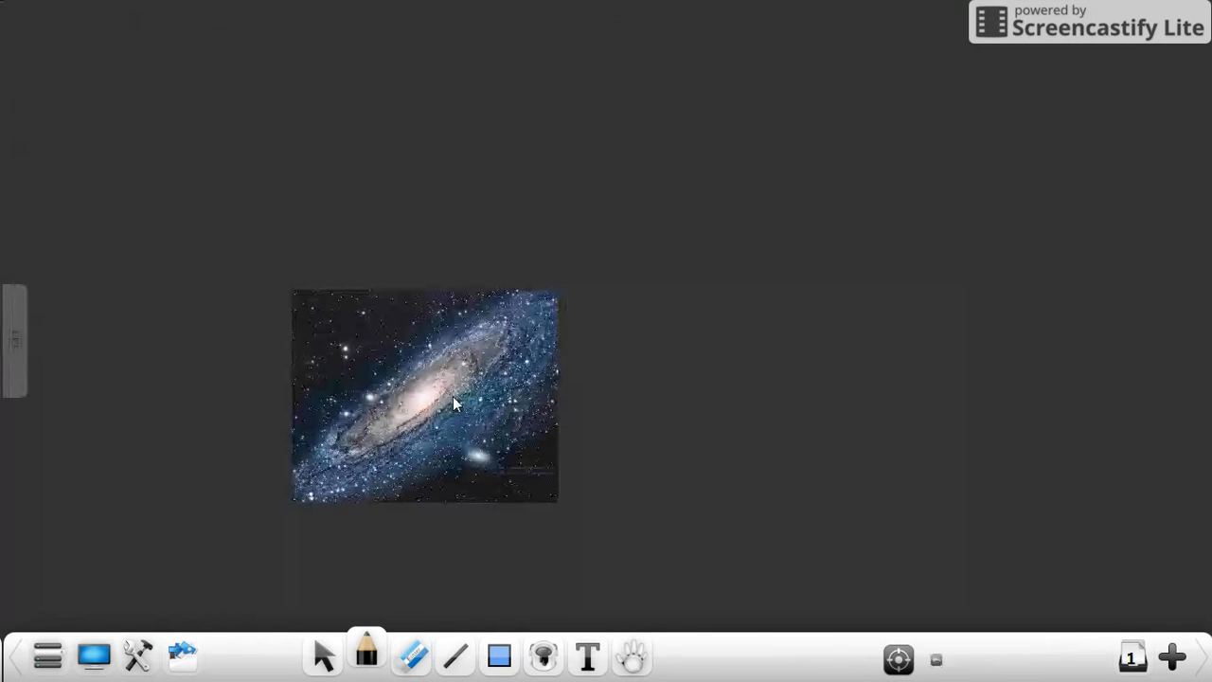
{"action": "left_click_drag", "start_coordinate": [291, 294], "coordinate": [182, 152]}
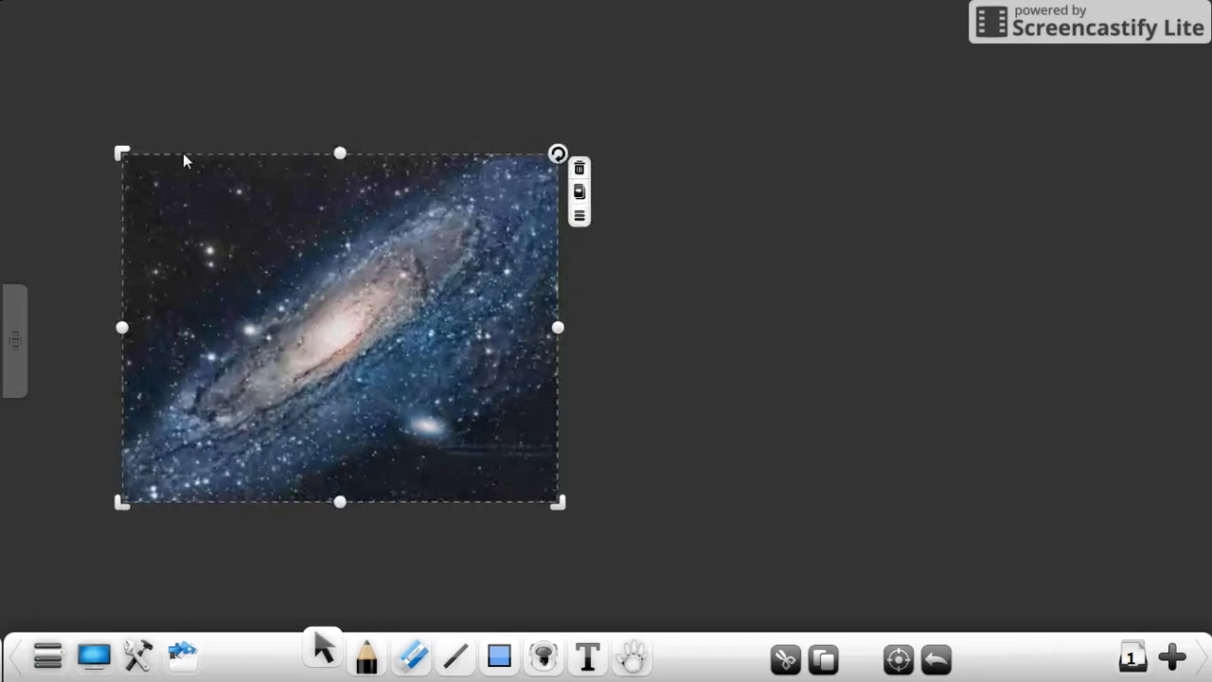
{"action": "left_click_drag", "start_coordinate": [555, 500], "coordinate": [638, 566]}
{"action": "left_click_drag", "start_coordinate": [533, 465], "coordinate": [831, 375]}
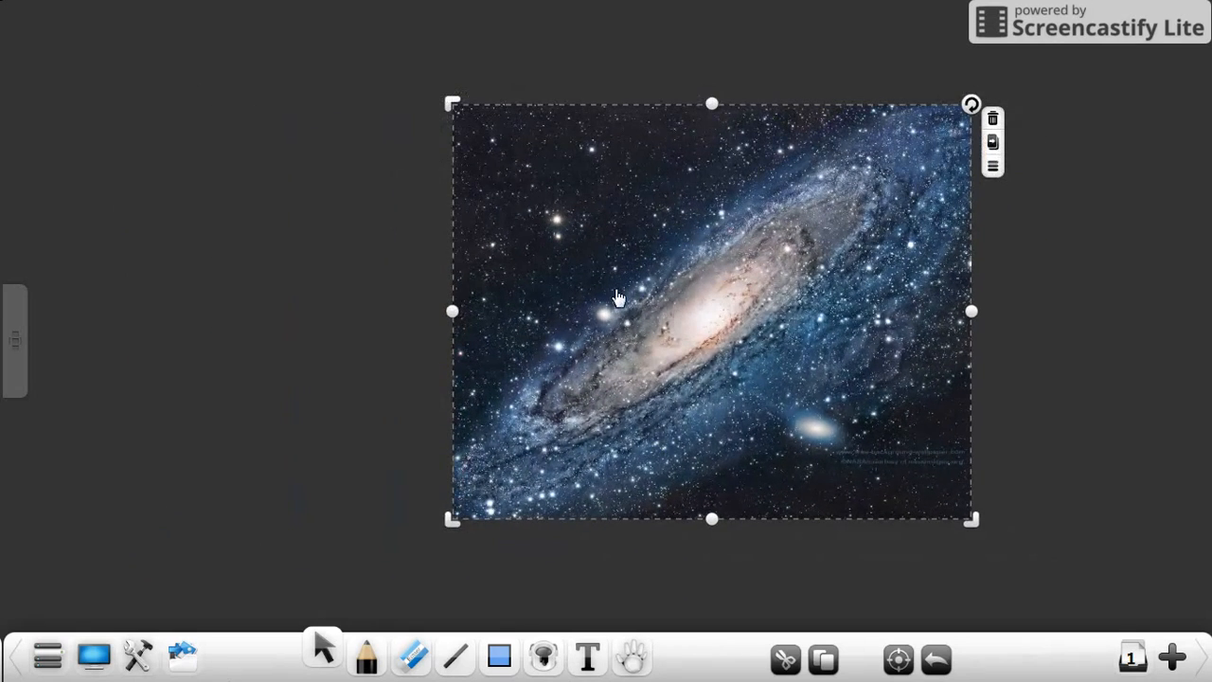
Step: Adjust the galaxy picture's height and rotation, and move it to the upper-left area of the page
{"action": "left_click_drag", "start_coordinate": [617, 298], "coordinate": [498, 298]}
{"action": "mouse_move", "coordinate": [593, 103]}
{"action": "left_mouse_down"}
{"action": "mouse_move", "coordinate": [594, 220]}
{"action": "mouse_move", "coordinate": [571, 94]}
{"action": "left_mouse_up"}
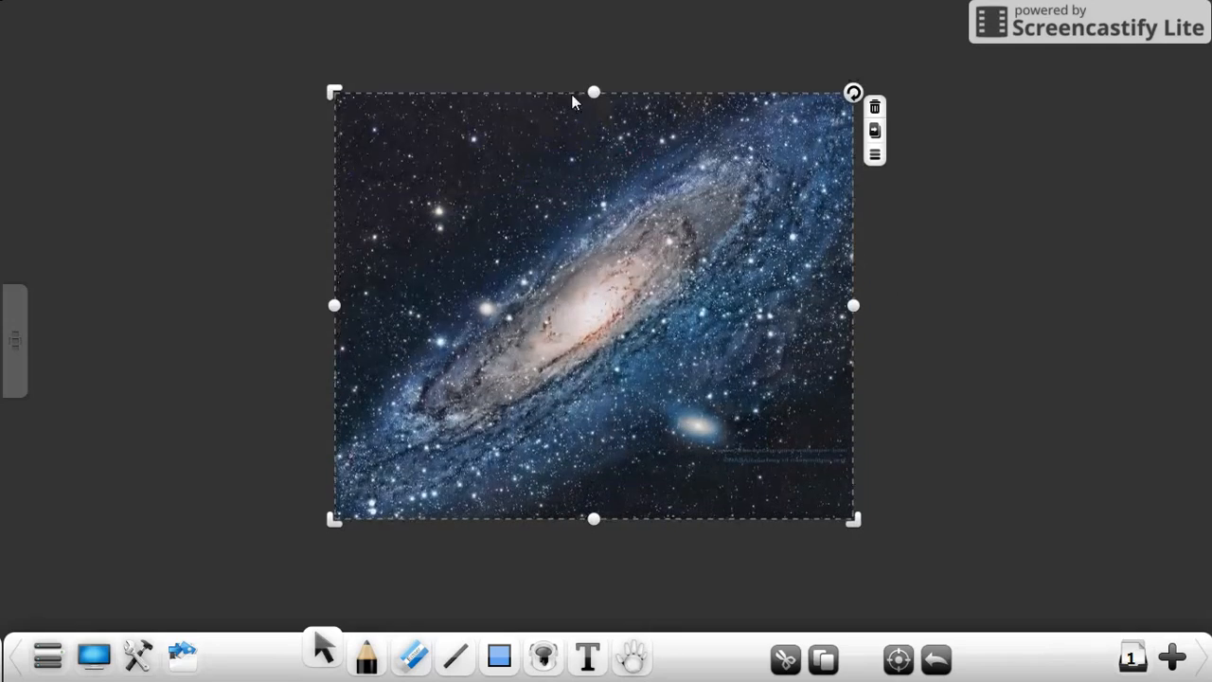
{"action": "left_click_drag", "start_coordinate": [854, 94], "coordinate": [734, 190]}
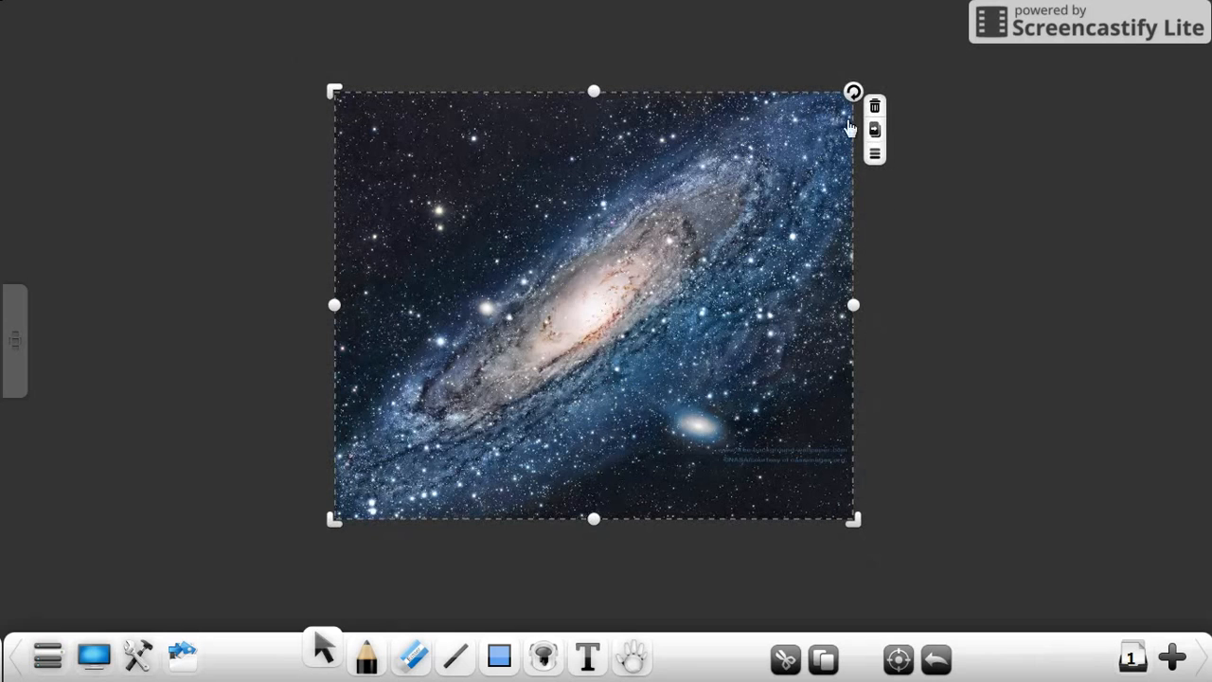
{"action": "left_click_drag", "start_coordinate": [599, 209], "coordinate": [326, 154]}
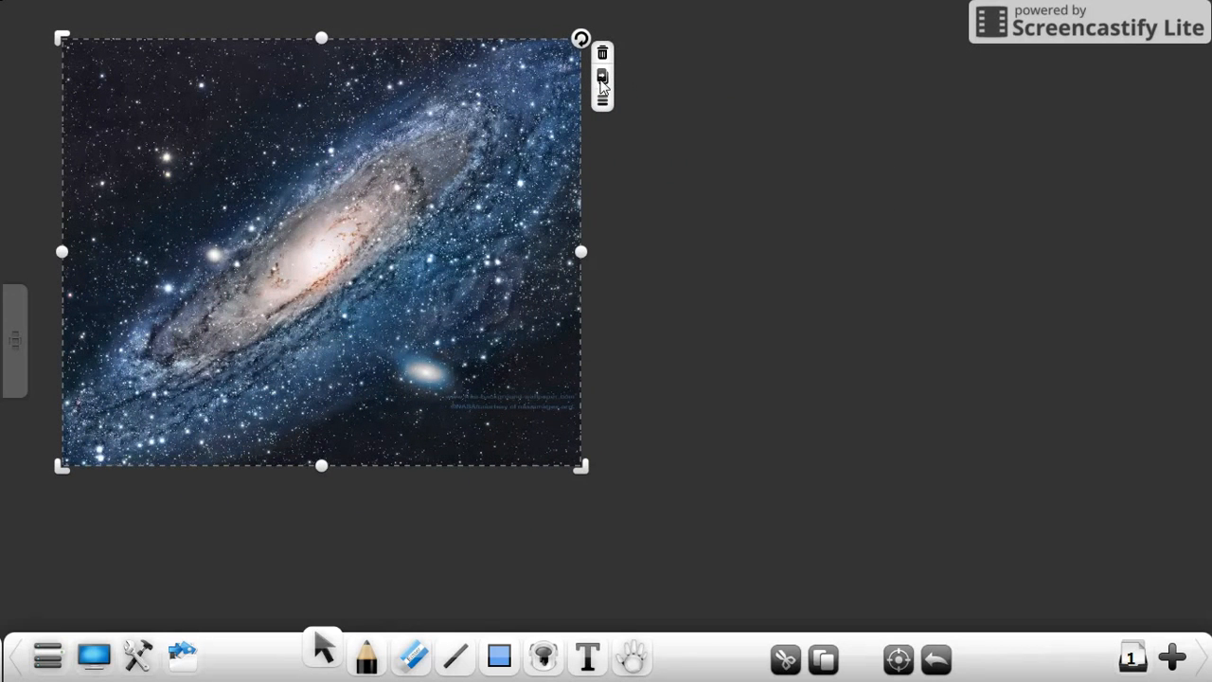
Step: Clone the galaxy picture repeatedly, spreading overlapping copies over the page
{"action": "left_click_drag", "start_coordinate": [324, 238], "coordinate": [900, 325]}
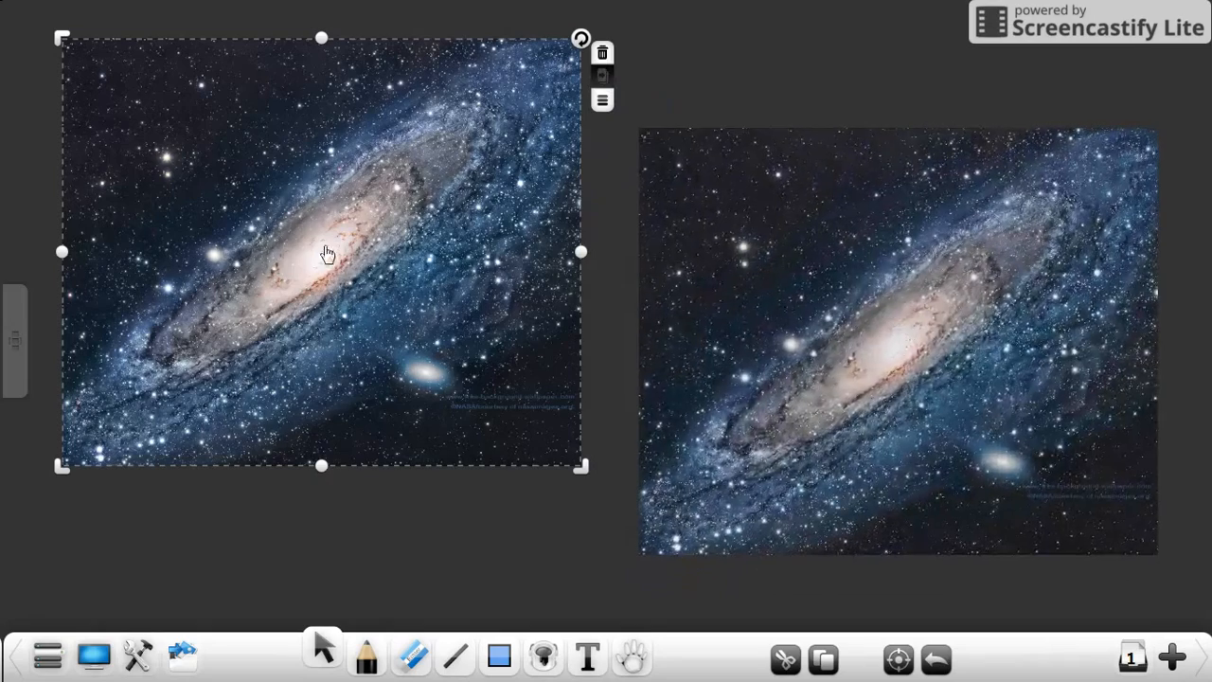
{"action": "left_click_drag", "start_coordinate": [900, 264], "coordinate": [899, 254]}
{"action": "left_click_drag", "start_coordinate": [308, 246], "coordinate": [841, 427]}
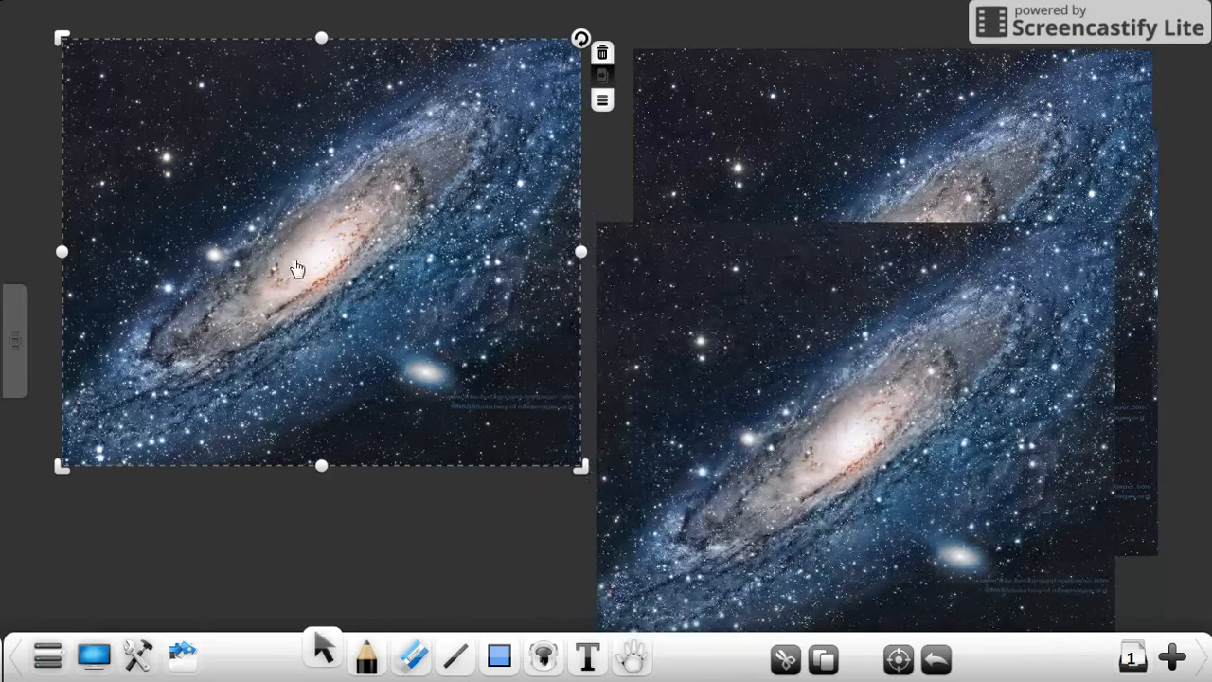
{"action": "left_click_drag", "start_coordinate": [297, 271], "coordinate": [325, 481]}
{"action": "left_click_drag", "start_coordinate": [224, 190], "coordinate": [368, 416]}
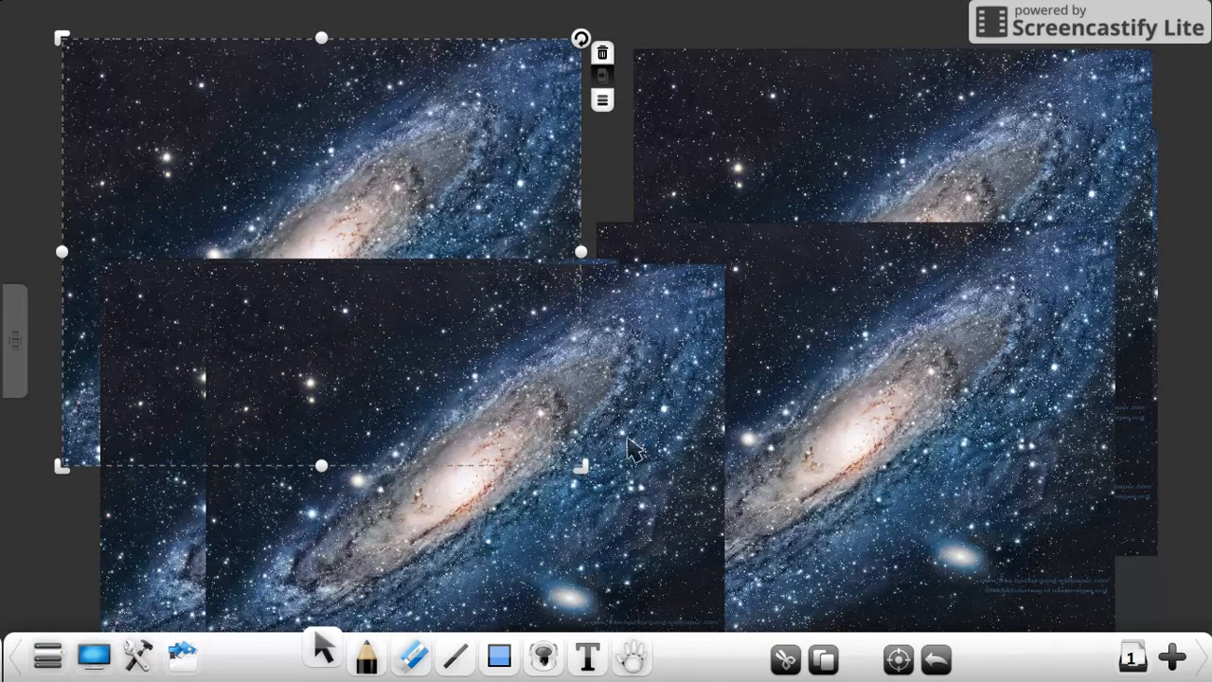
{"action": "left_click_drag", "start_coordinate": [290, 119], "coordinate": [881, 404]}
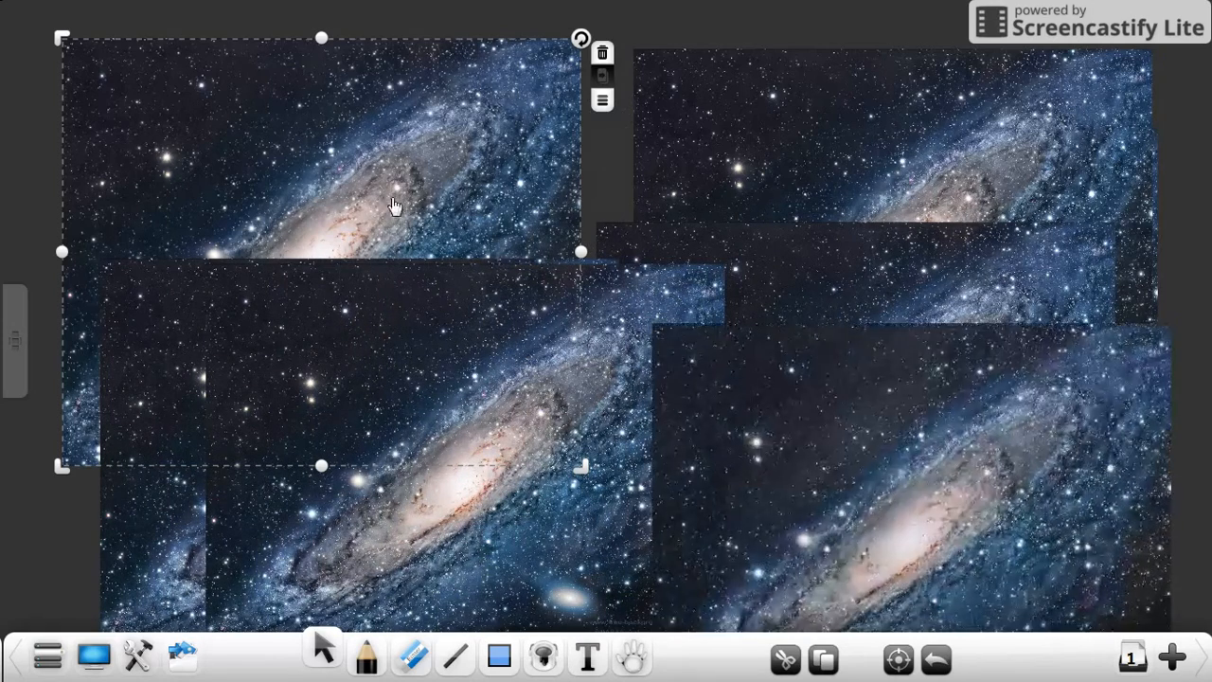
{"action": "left_click_drag", "start_coordinate": [350, 160], "coordinate": [867, 398]}
{"action": "left_click_drag", "start_coordinate": [433, 192], "coordinate": [611, 318]}
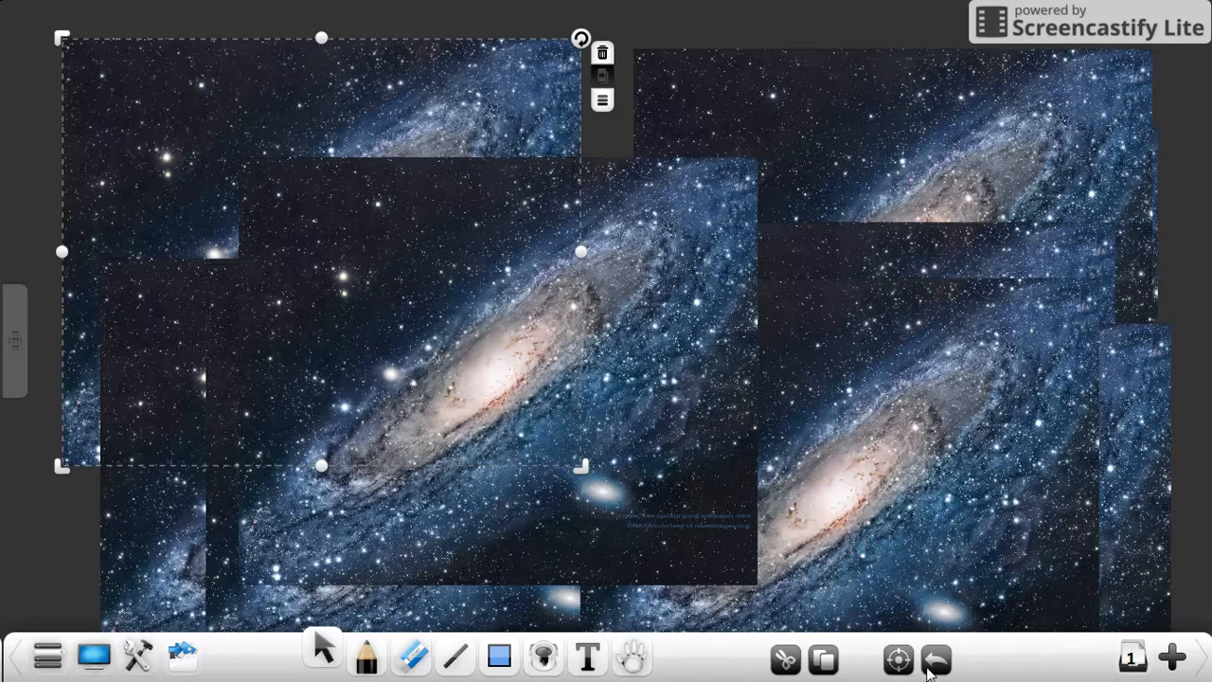
Step: Undo all the cloned copies so only the original galaxy picture remains
{"action": "left_click", "coordinate": [934, 660]}
{"action": "left_click", "coordinate": [933, 660]}
{"action": "left_click", "coordinate": [933, 659]}
{"action": "left_click", "coordinate": [933, 660]}
{"action": "left_click", "coordinate": [934, 660]}
{"action": "left_click", "coordinate": [934, 660]}
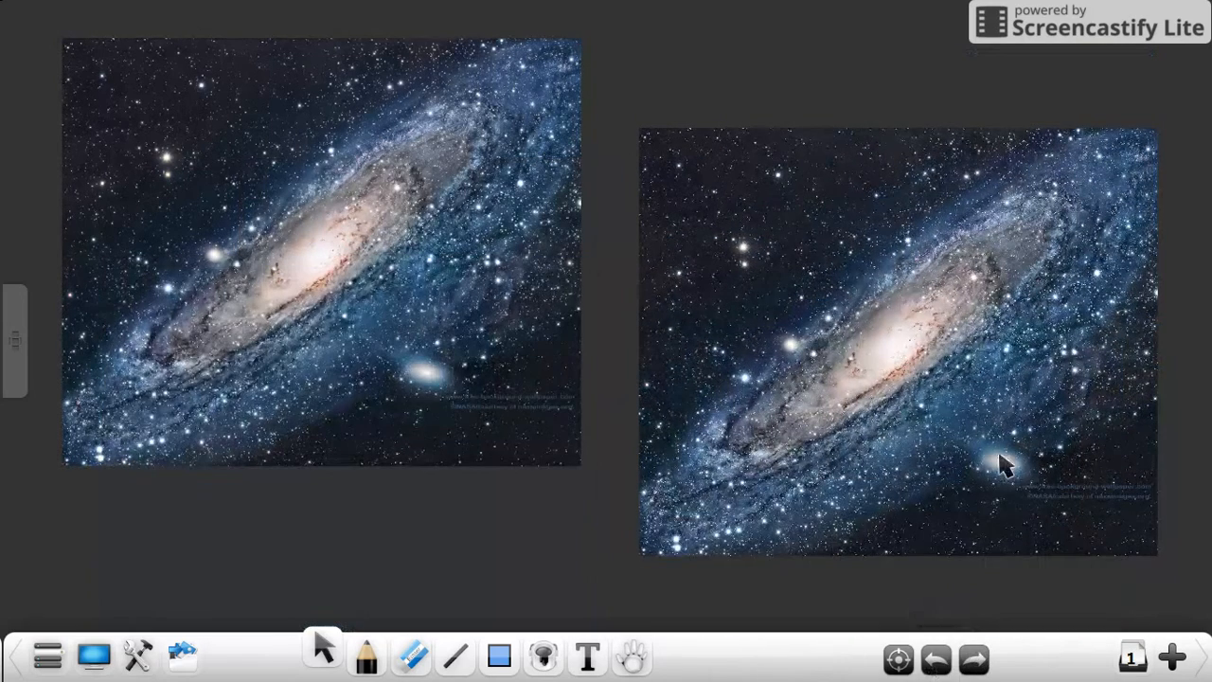
{"action": "left_click", "coordinate": [939, 662]}
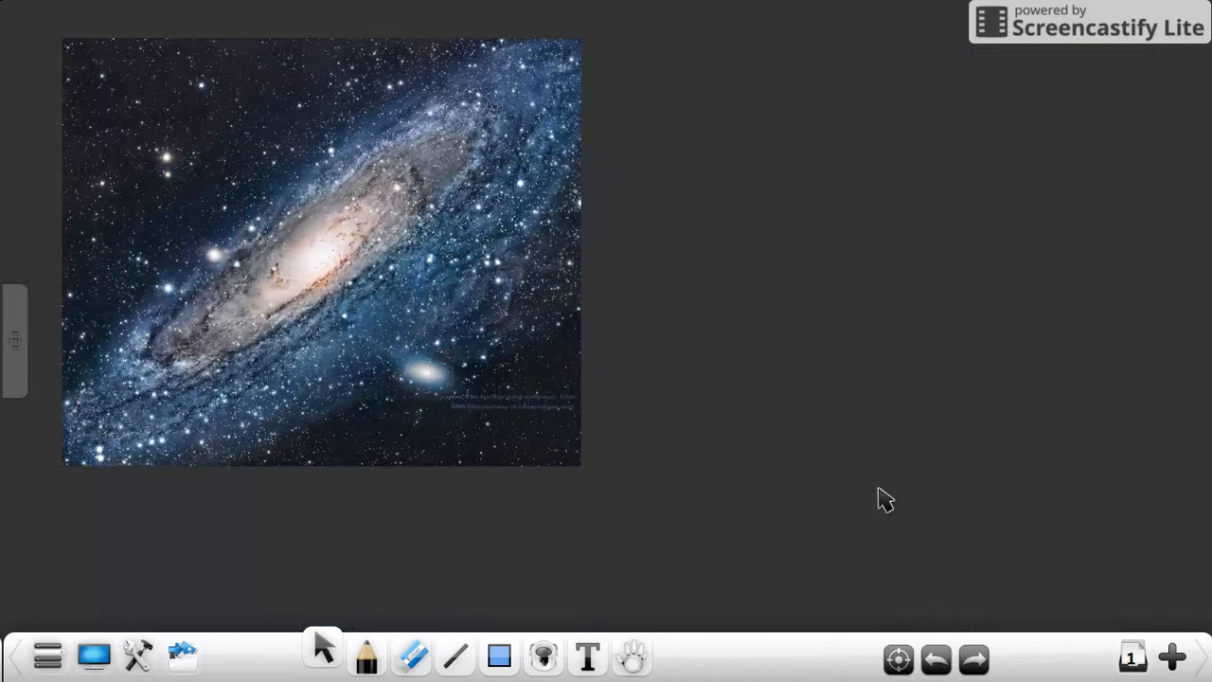
Step: Shrink the galaxy picture to about half its size and move it to the page's upper-left corner
{"action": "left_click", "coordinate": [254, 248]}
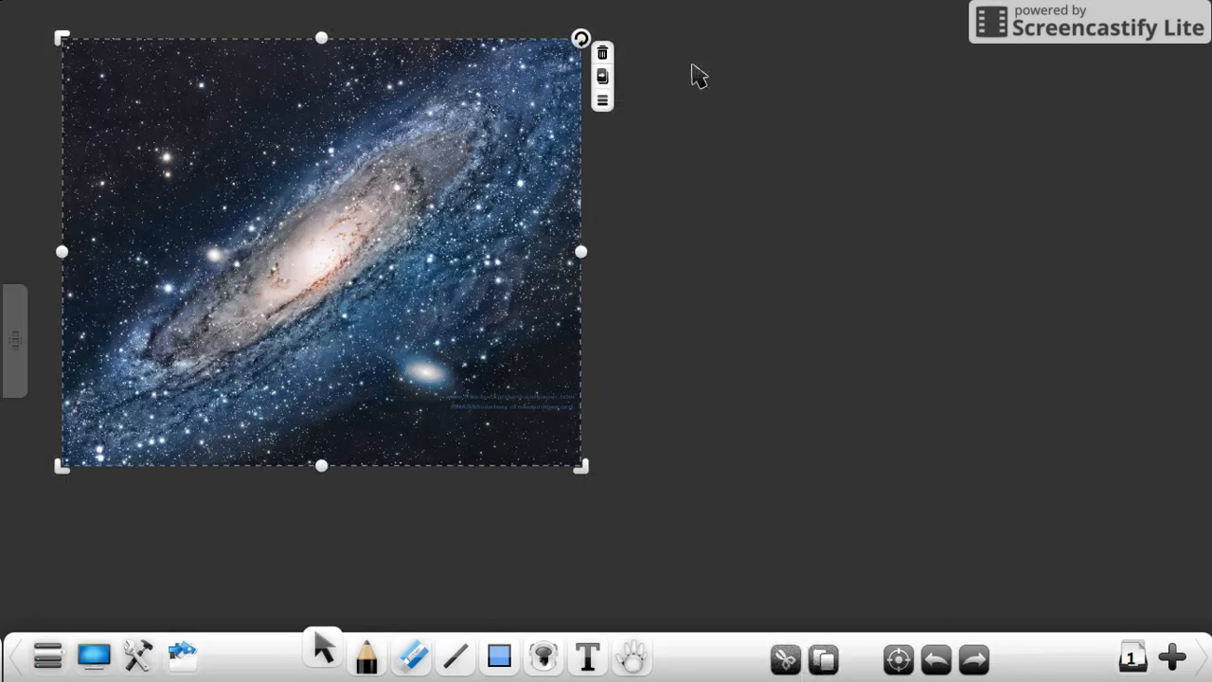
{"action": "left_click_drag", "start_coordinate": [63, 38], "coordinate": [309, 240]}
{"action": "left_click_drag", "start_coordinate": [476, 341], "coordinate": [974, 146]}
Step: Turn on cloning for the small picture and place copies along the top row, bottom row and middle of the page
{"action": "left_click", "coordinate": [334, 73]}
{"action": "left_click_drag", "start_coordinate": [187, 177], "coordinate": [198, 481]}
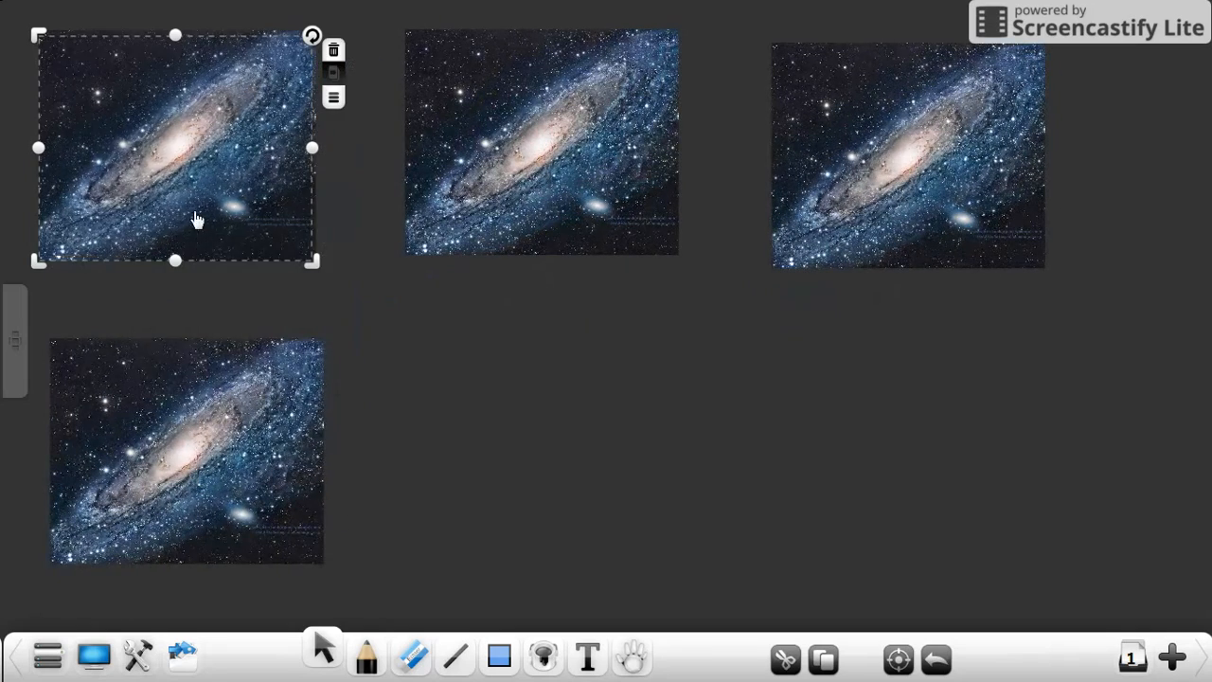
{"action": "left_click_drag", "start_coordinate": [198, 217], "coordinate": [565, 500]}
{"action": "left_click_drag", "start_coordinate": [271, 224], "coordinate": [982, 487]}
{"action": "mouse_move", "coordinate": [154, 92]}
{"action": "left_mouse_down"}
{"action": "mouse_move", "coordinate": [1031, 352]}
{"action": "mouse_move", "coordinate": [791, 258]}
{"action": "mouse_move", "coordinate": [720, 295]}
{"action": "mouse_move", "coordinate": [742, 299]}
{"action": "left_mouse_up"}
{"action": "mouse_move", "coordinate": [150, 145]}
{"action": "left_mouse_down"}
{"action": "mouse_move", "coordinate": [375, 305]}
{"action": "mouse_move", "coordinate": [366, 297]}
{"action": "left_mouse_up"}
{"action": "left_click", "coordinate": [14, 243]}
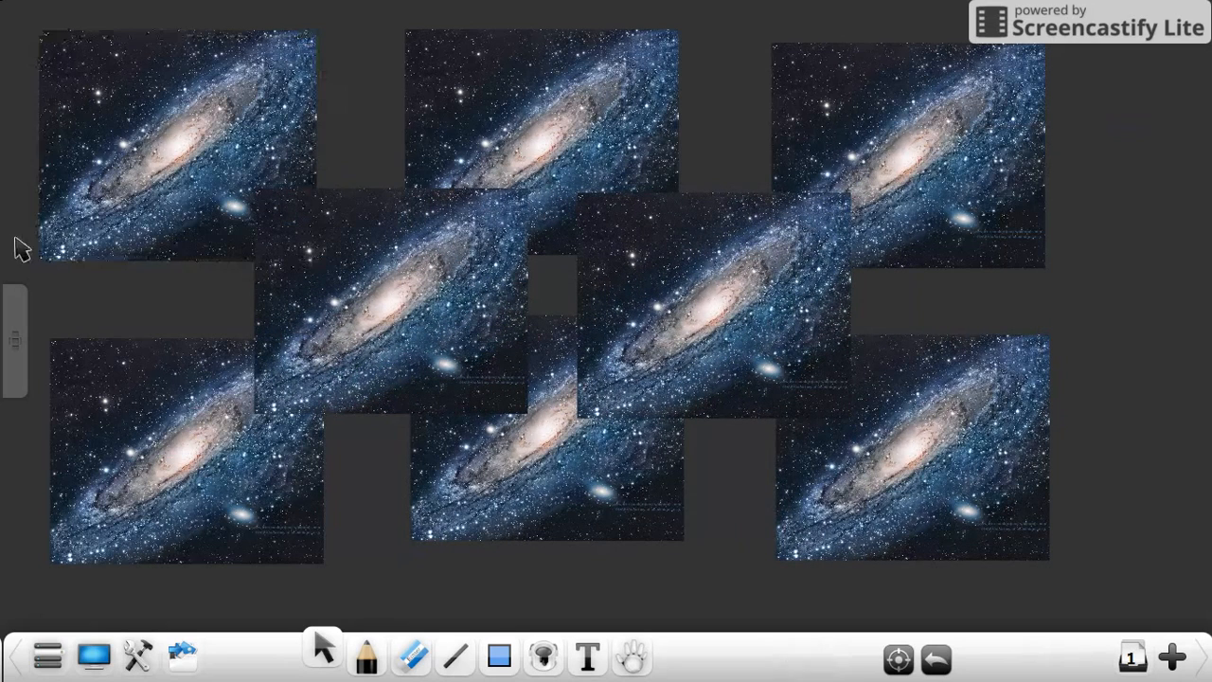
Step: Delete the extra copy pulled onto the lower row and the picture in the page's upper-left corner
{"action": "mouse_move", "coordinate": [154, 161]}
{"action": "left_mouse_down"}
{"action": "mouse_move", "coordinate": [246, 256]}
{"action": "mouse_move", "coordinate": [404, 565]}
{"action": "mouse_move", "coordinate": [365, 499]}
{"action": "mouse_move", "coordinate": [529, 457]}
{"action": "left_mouse_up"}
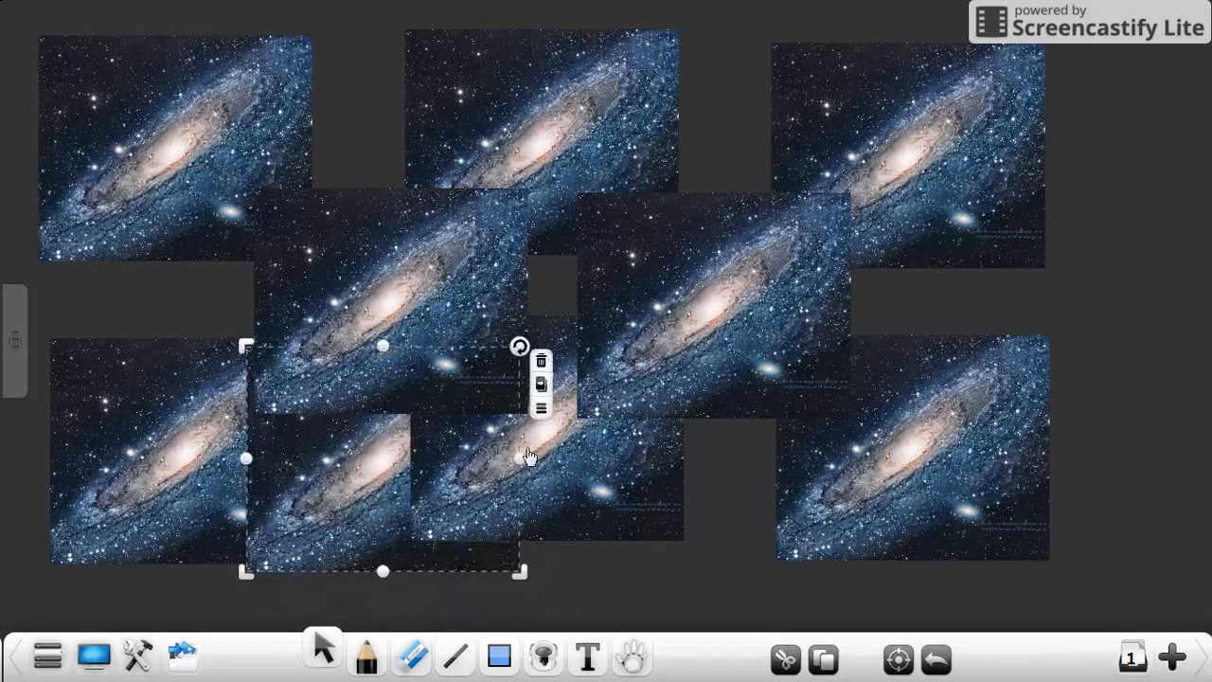
{"action": "left_click", "coordinate": [540, 361]}
{"action": "left_click", "coordinate": [168, 121]}
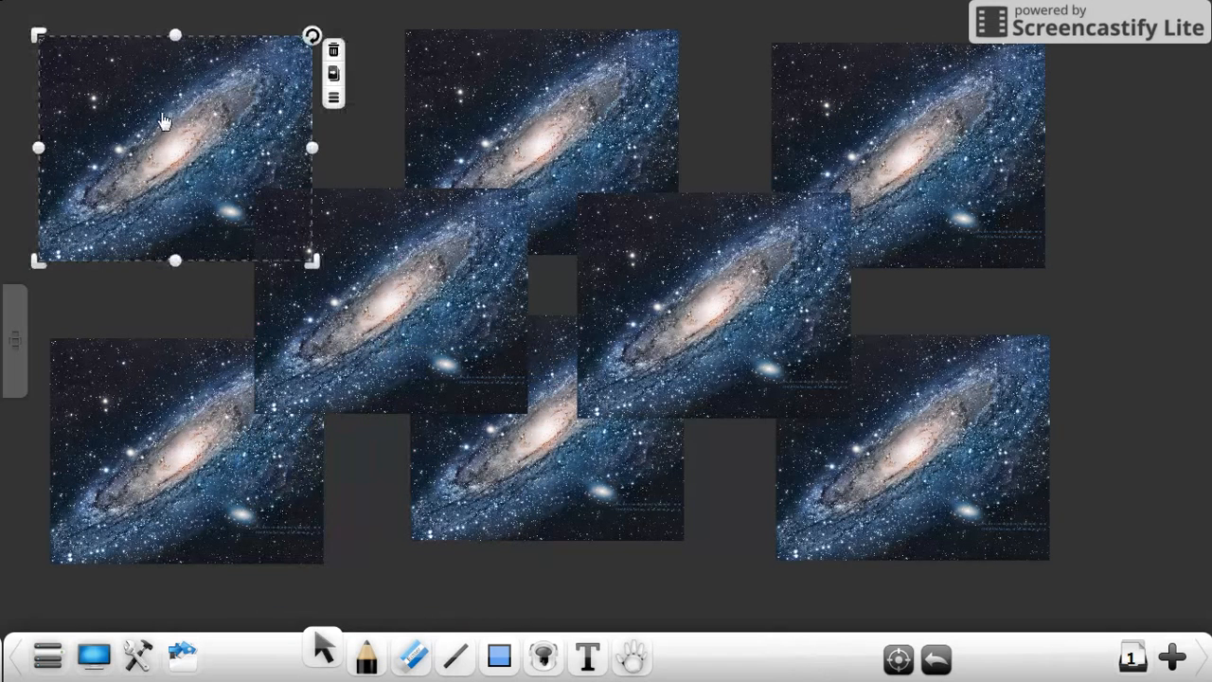
{"action": "left_click", "coordinate": [341, 49]}
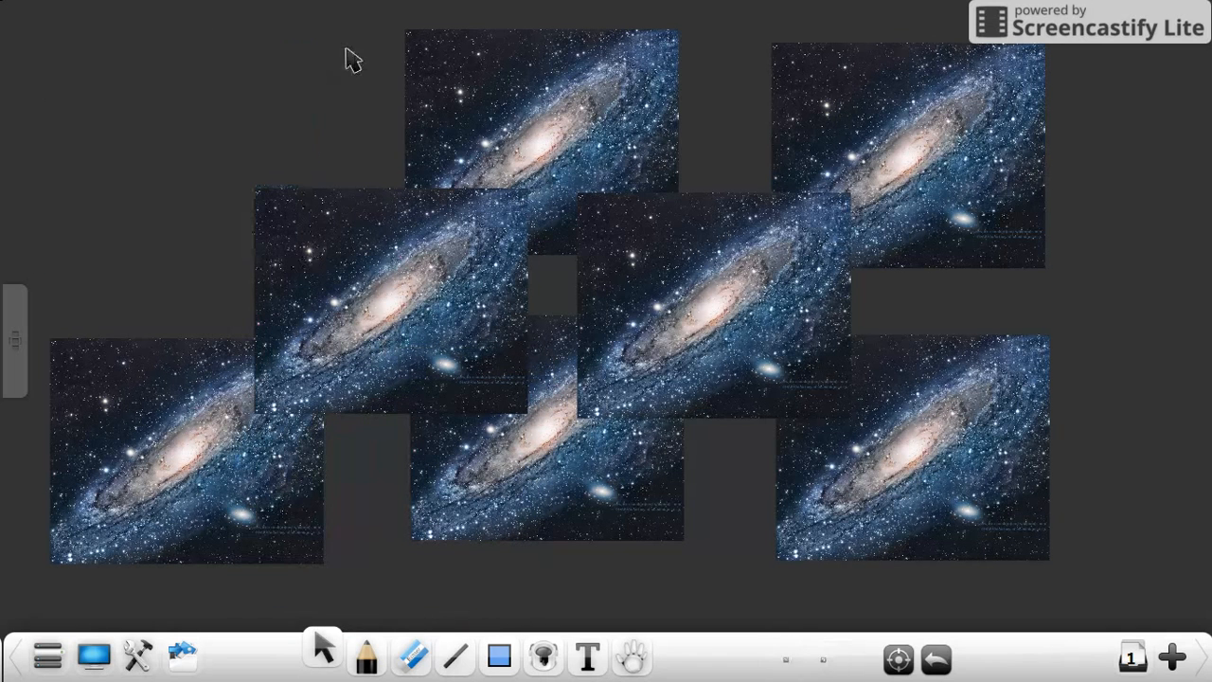
Step: Move the centre-left copy to the empty upper-left spot and delete all the other pictures
{"action": "left_click_drag", "start_coordinate": [324, 256], "coordinate": [125, 117]}
{"action": "left_click", "coordinate": [546, 199]}
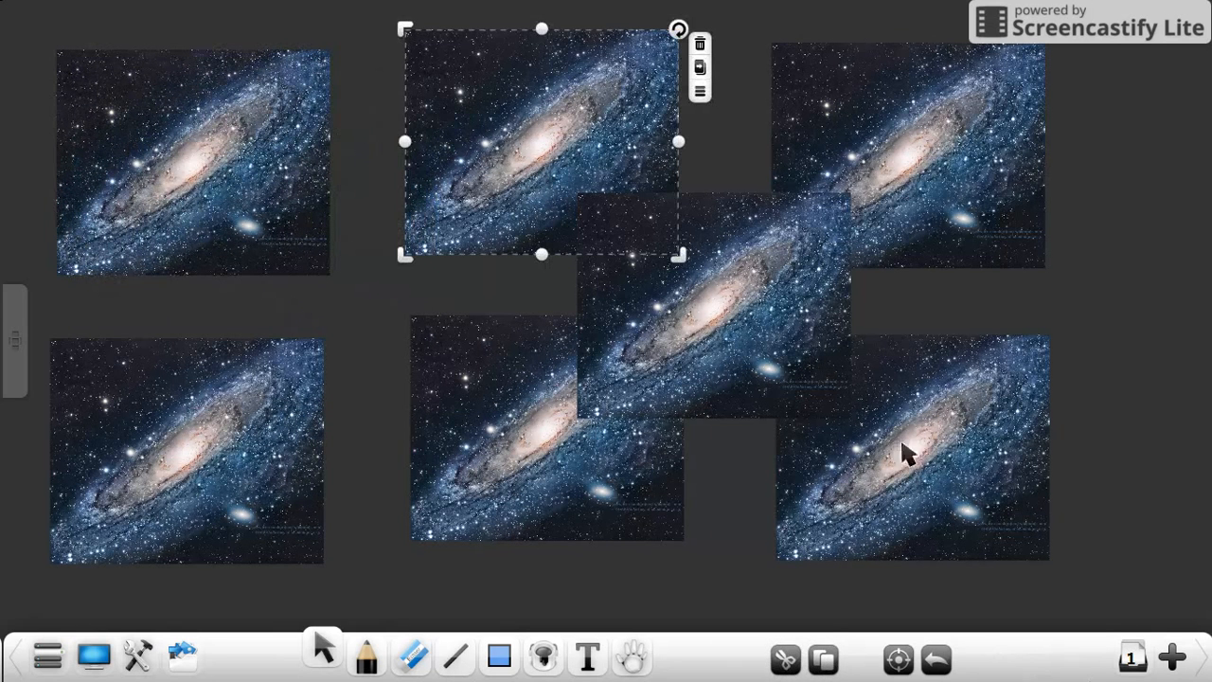
{"action": "left_click", "coordinate": [1170, 121]}
{"action": "mouse_move", "coordinate": [390, 441]}
{"action": "left_mouse_down"}
{"action": "mouse_move", "coordinate": [804, 13]}
{"action": "mouse_move", "coordinate": [1130, 170]}
{"action": "mouse_move", "coordinate": [1111, 197]}
{"action": "left_mouse_up"}
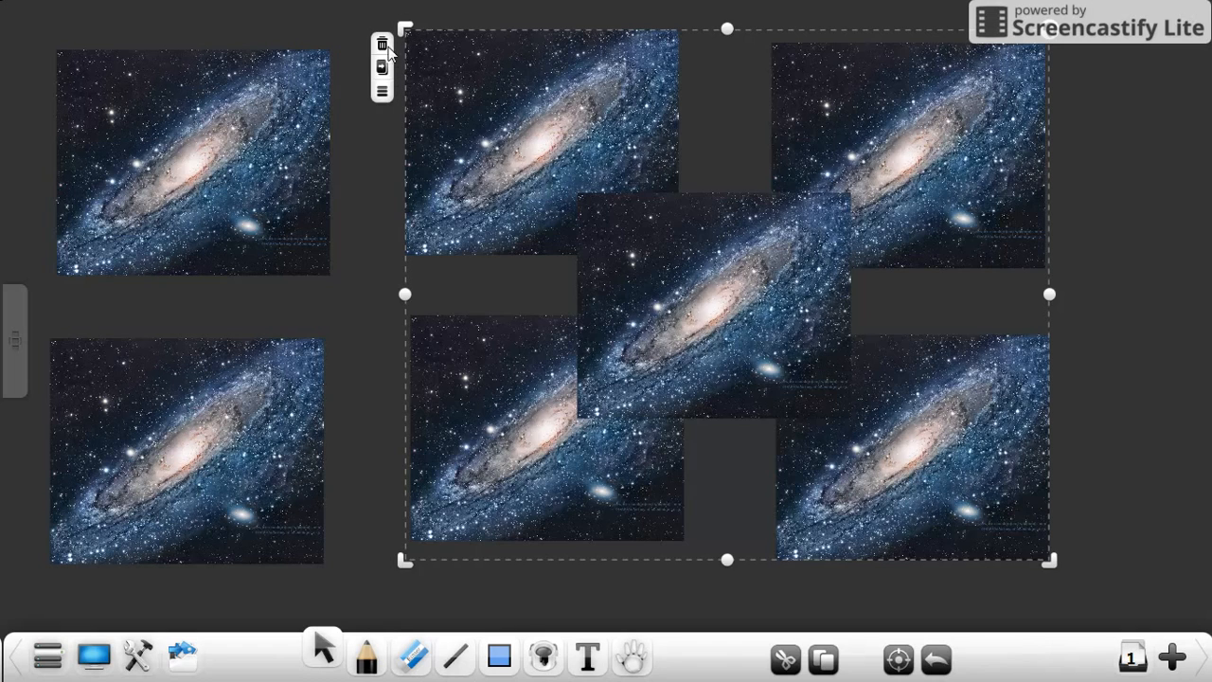
{"action": "left_click", "coordinate": [382, 45]}
{"action": "mouse_move", "coordinate": [360, 314]}
{"action": "left_mouse_down"}
{"action": "mouse_move", "coordinate": [5, 351]}
{"action": "mouse_move", "coordinate": [181, 616]}
{"action": "mouse_move", "coordinate": [360, 341]}
{"action": "mouse_move", "coordinate": [356, 314]}
{"action": "left_mouse_up"}
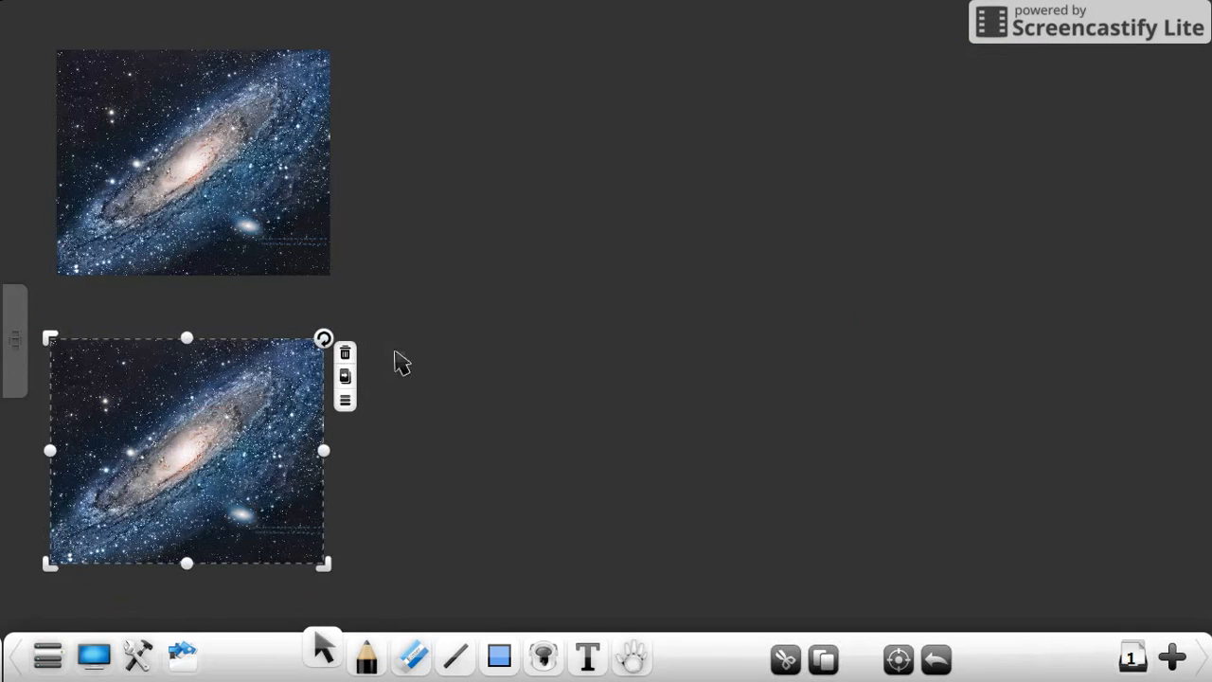
{"action": "left_click", "coordinate": [346, 353]}
Step: Move the remaining galaxy picture to the middle of the page and enlarge it
{"action": "left_click", "coordinate": [211, 203]}
{"action": "left_click_drag", "start_coordinate": [211, 202], "coordinate": [499, 284]}
{"action": "left_click_drag", "start_coordinate": [346, 135], "coordinate": [195, 8]}
{"action": "left_click_drag", "start_coordinate": [422, 154], "coordinate": [501, 263]}
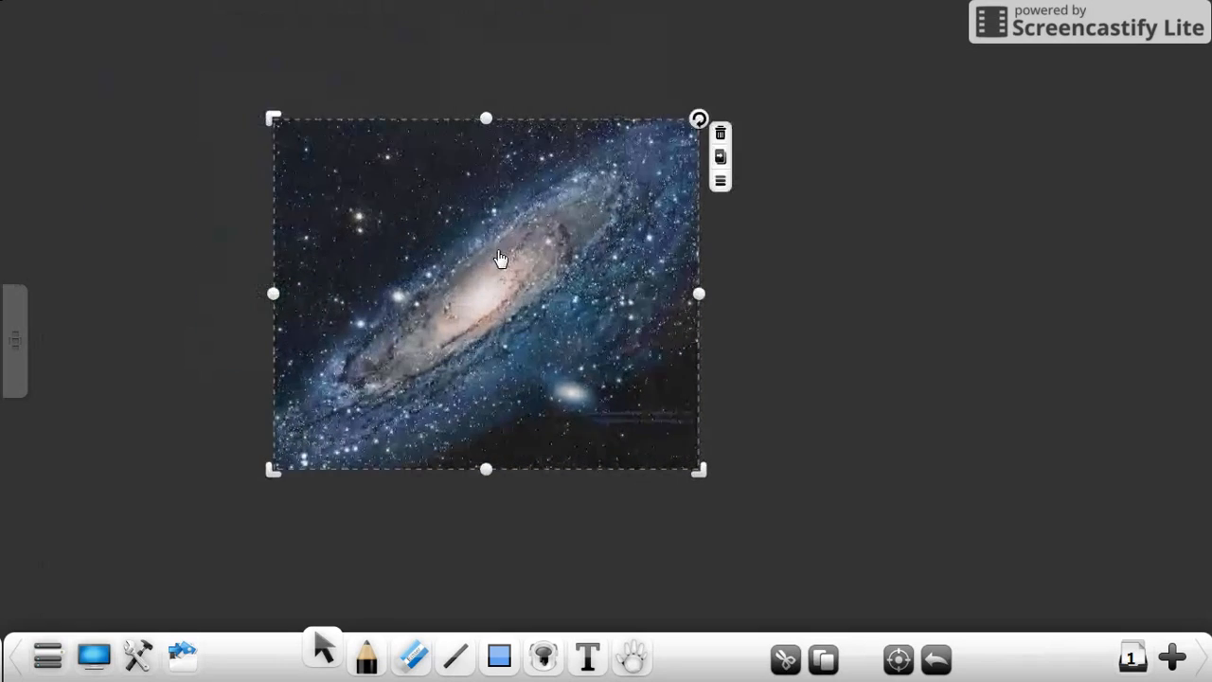
{"action": "left_click_drag", "start_coordinate": [700, 471], "coordinate": [641, 400]}
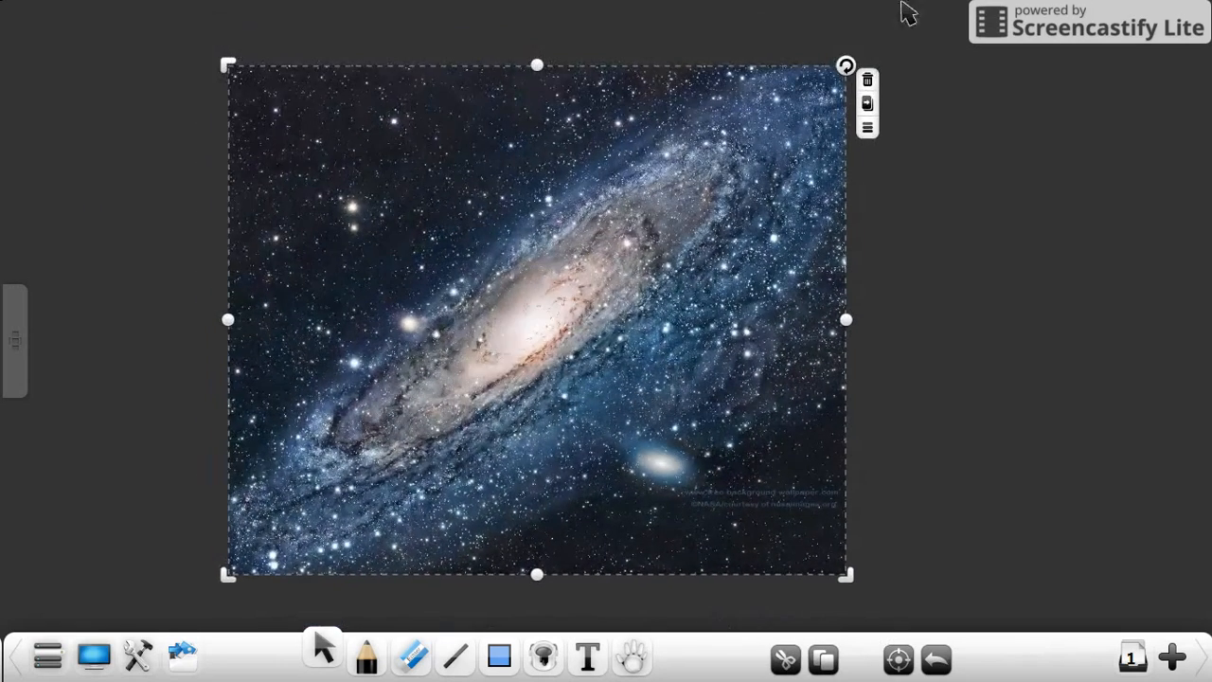
Step: Try the direct copy option on the galaxy picture and shift the picture on the page
{"action": "left_click", "coordinate": [867, 123]}
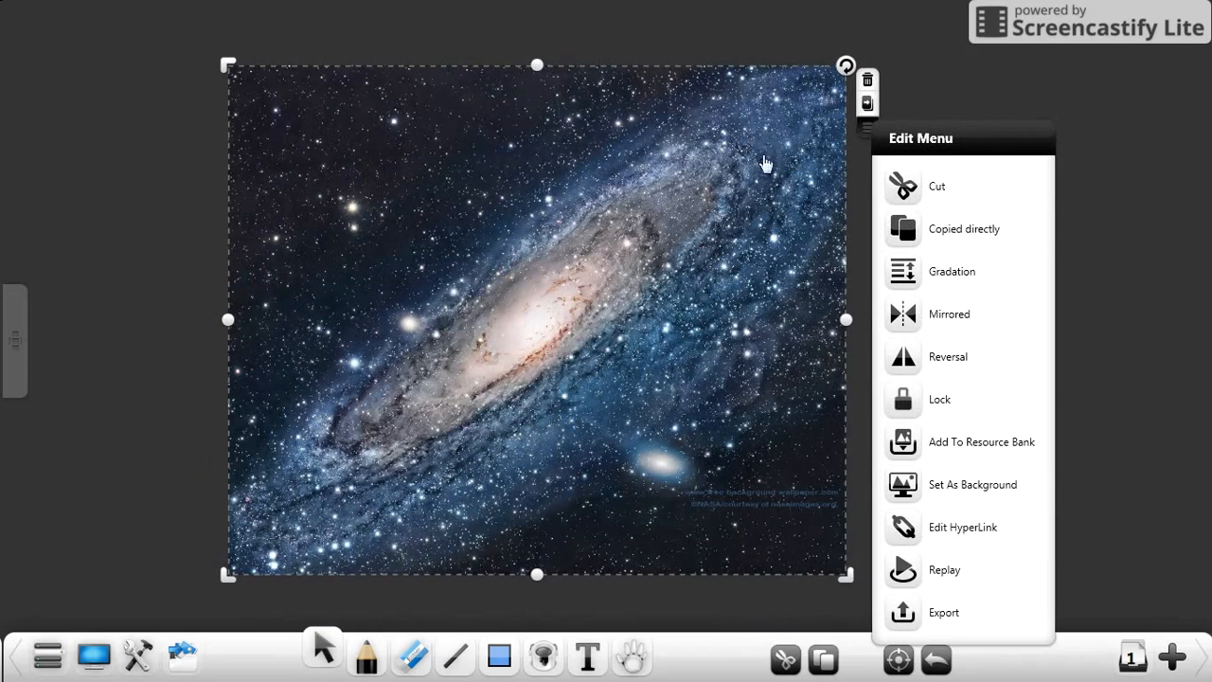
{"action": "left_click", "coordinate": [964, 244]}
{"action": "left_click_drag", "start_coordinate": [486, 297], "coordinate": [480, 265]}
{"action": "left_click", "coordinate": [800, 52]}
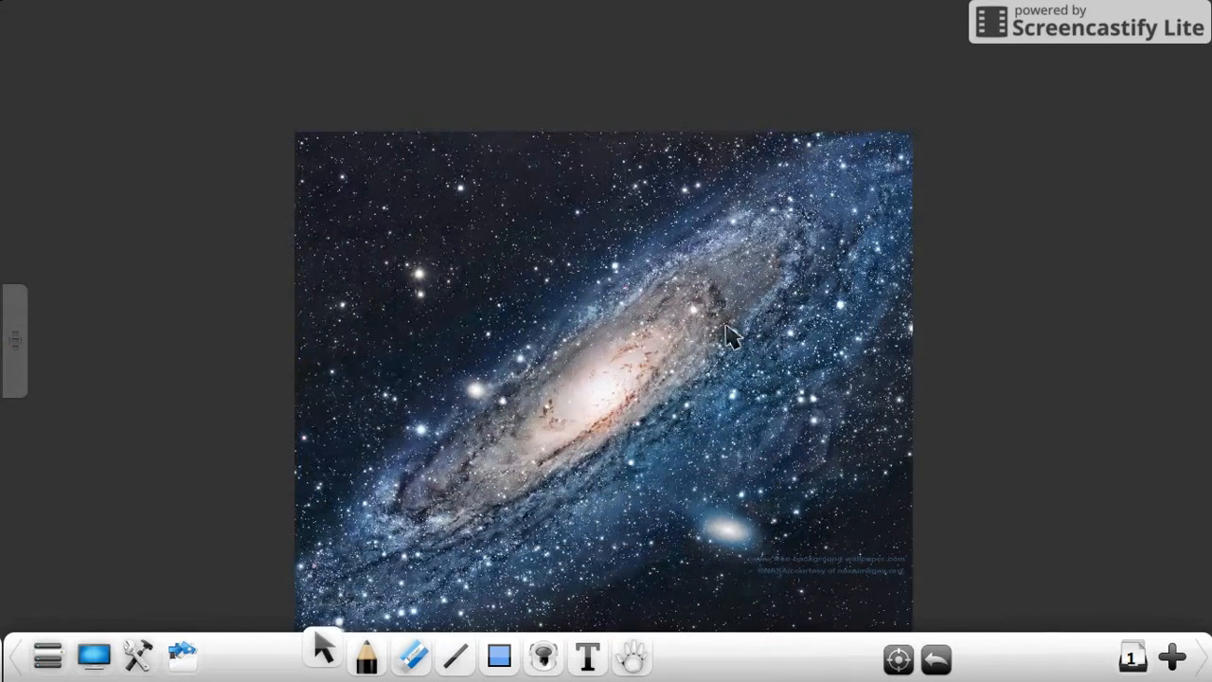
Step: Move the galaxy picture back up the page and mirror it across its right edge
{"action": "left_click", "coordinate": [636, 230]}
{"action": "left_click_drag", "start_coordinate": [636, 230], "coordinate": [573, 156]}
{"action": "left_click", "coordinate": [871, 118]}
{"action": "left_click", "coordinate": [968, 327]}
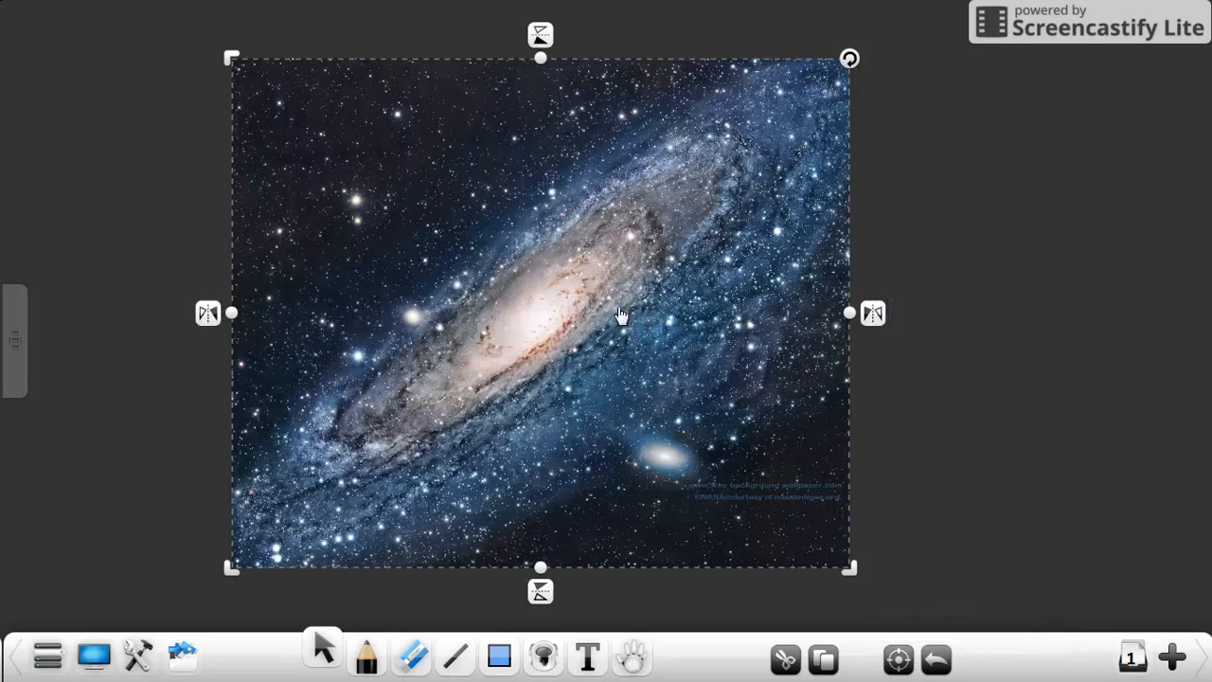
{"action": "left_click", "coordinate": [864, 318]}
Step: Bring the mirrored copy flush against the original picture's right edge, and delete that copy
{"action": "mouse_move", "coordinate": [989, 235]}
{"action": "left_mouse_down"}
{"action": "mouse_move", "coordinate": [616, 256]}
{"action": "mouse_move", "coordinate": [604, 246]}
{"action": "left_mouse_up"}
{"action": "left_click", "coordinate": [540, 110]}
{"action": "mouse_move", "coordinate": [838, 271]}
{"action": "left_mouse_down"}
{"action": "mouse_move", "coordinate": [404, 273]}
{"action": "mouse_move", "coordinate": [654, 266]}
{"action": "left_mouse_up"}
{"action": "left_click_drag", "start_coordinate": [1208, 320], "coordinate": [808, 304]}
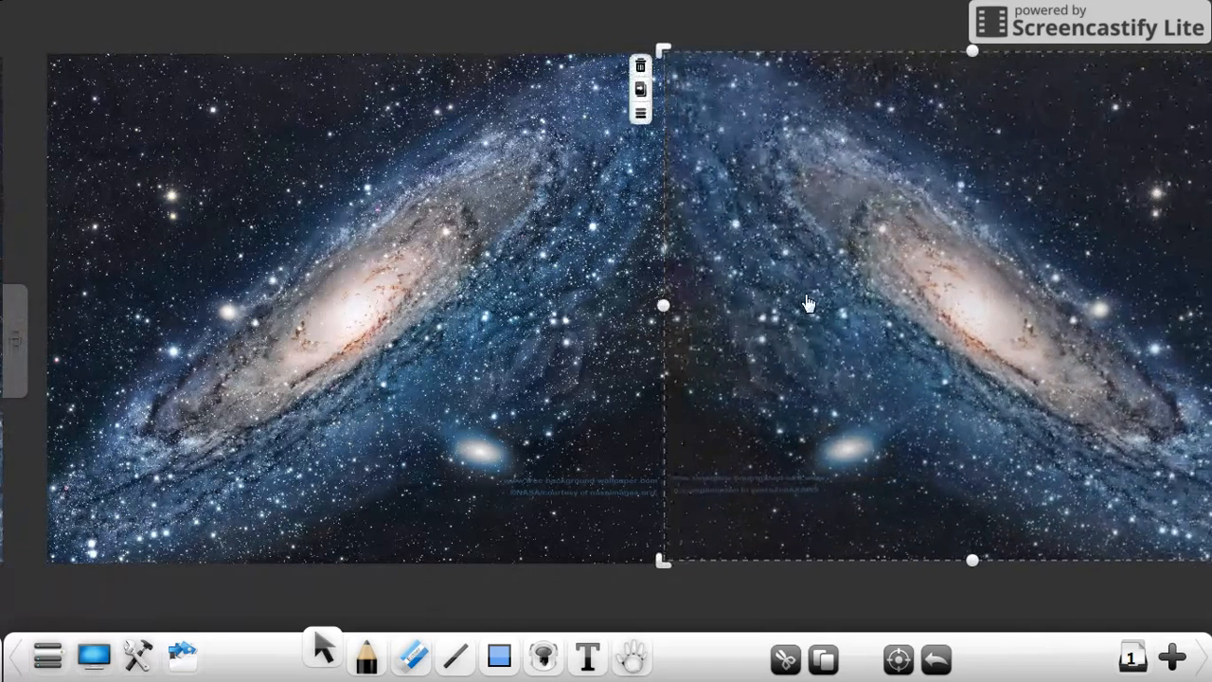
{"action": "left_click", "coordinate": [639, 67]}
Step: Lock the galaxy picture, test it by trying to move it, and unlock it
{"action": "left_click", "coordinate": [614, 142]}
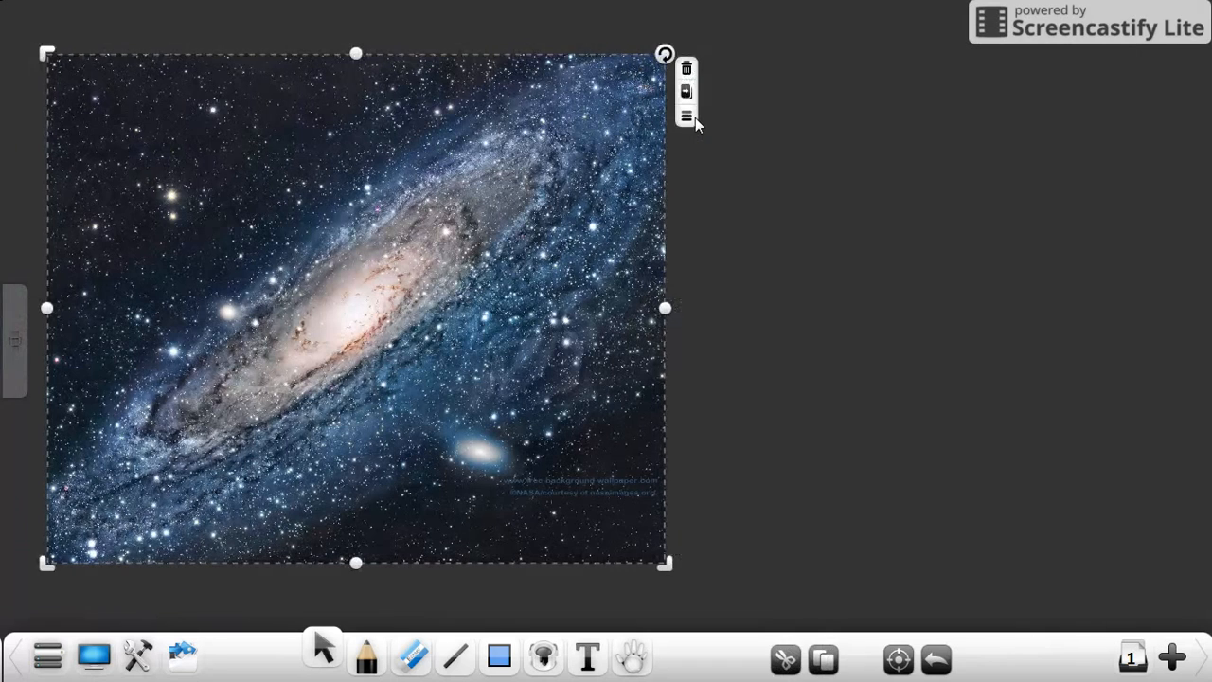
{"action": "left_click", "coordinate": [687, 116]}
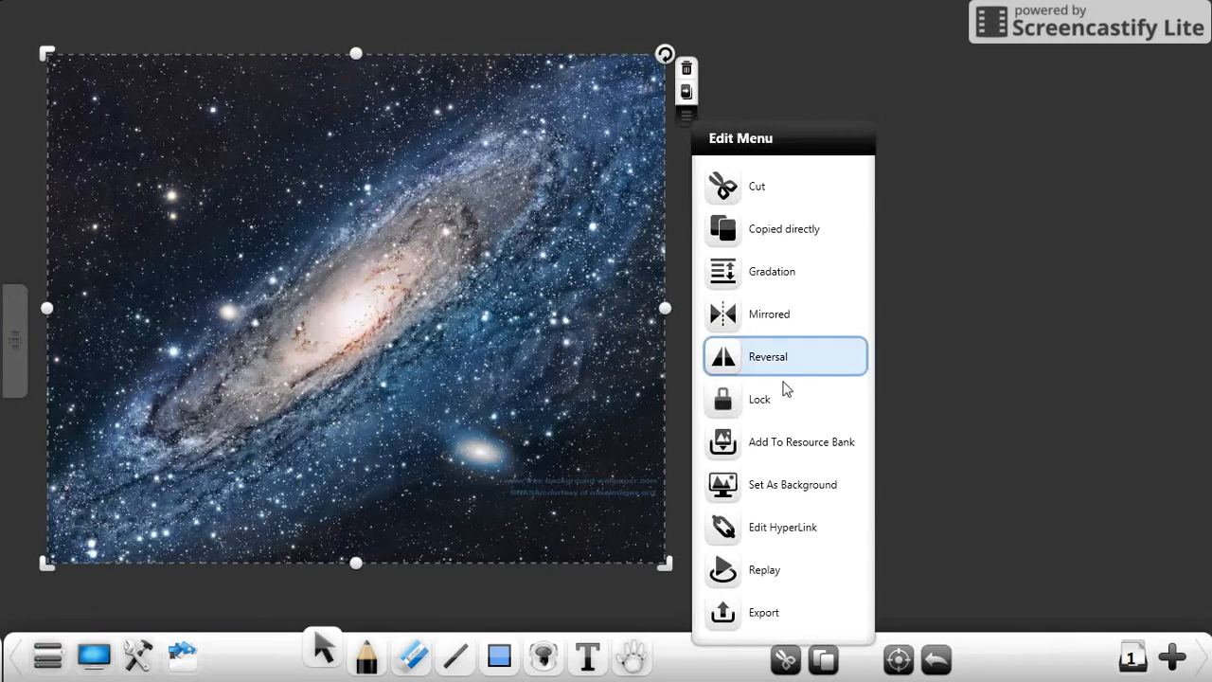
{"action": "left_click", "coordinate": [782, 405]}
{"action": "left_click_drag", "start_coordinate": [465, 319], "coordinate": [608, 406]}
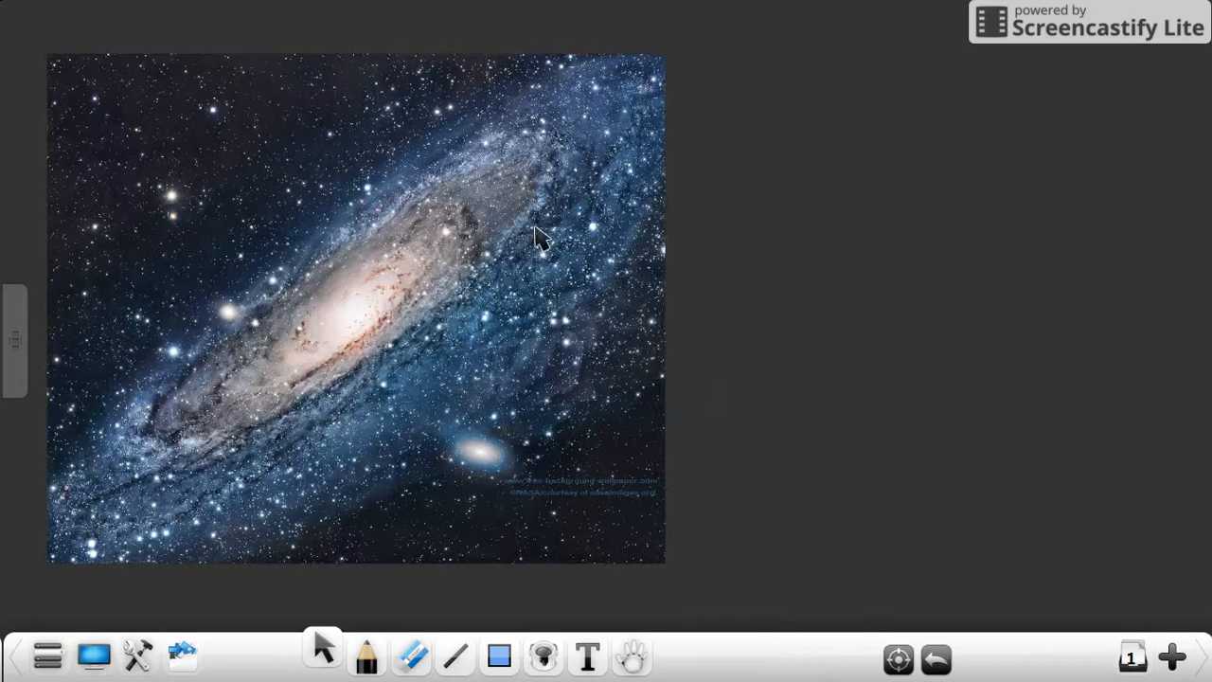
{"action": "left_click", "coordinate": [453, 220]}
{"action": "left_click", "coordinate": [666, 51]}
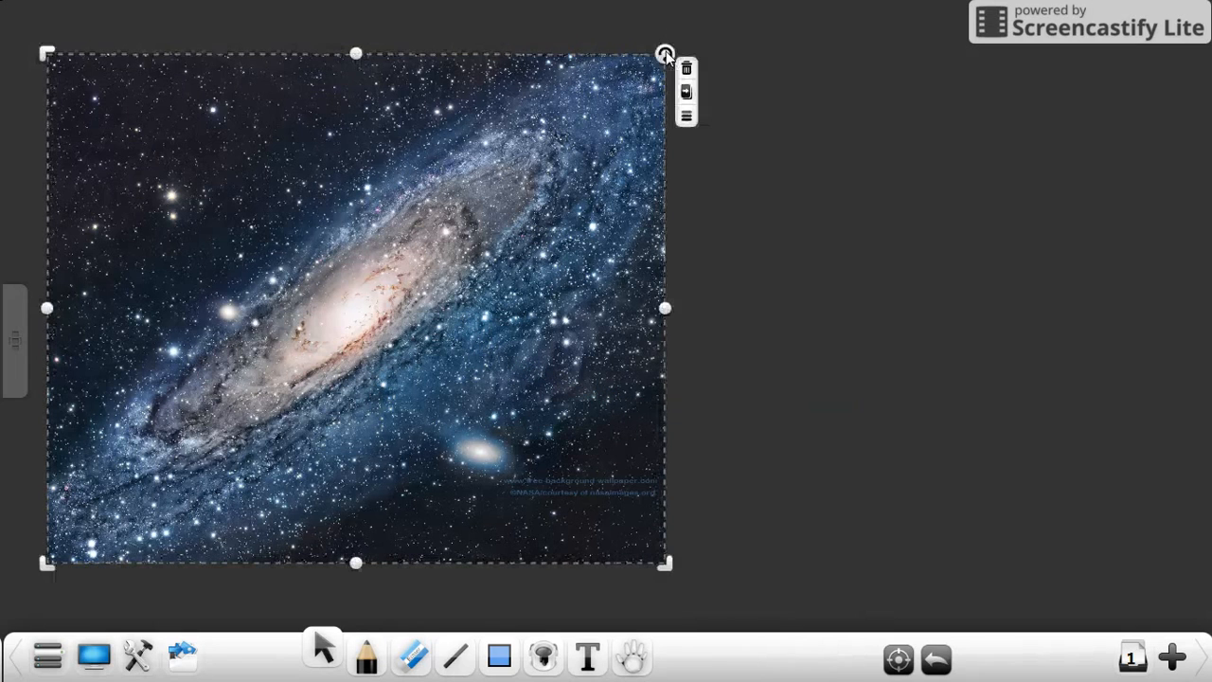
Step: Set the galaxy picture as the page background with the Fit photo location
{"action": "left_click", "coordinate": [688, 116]}
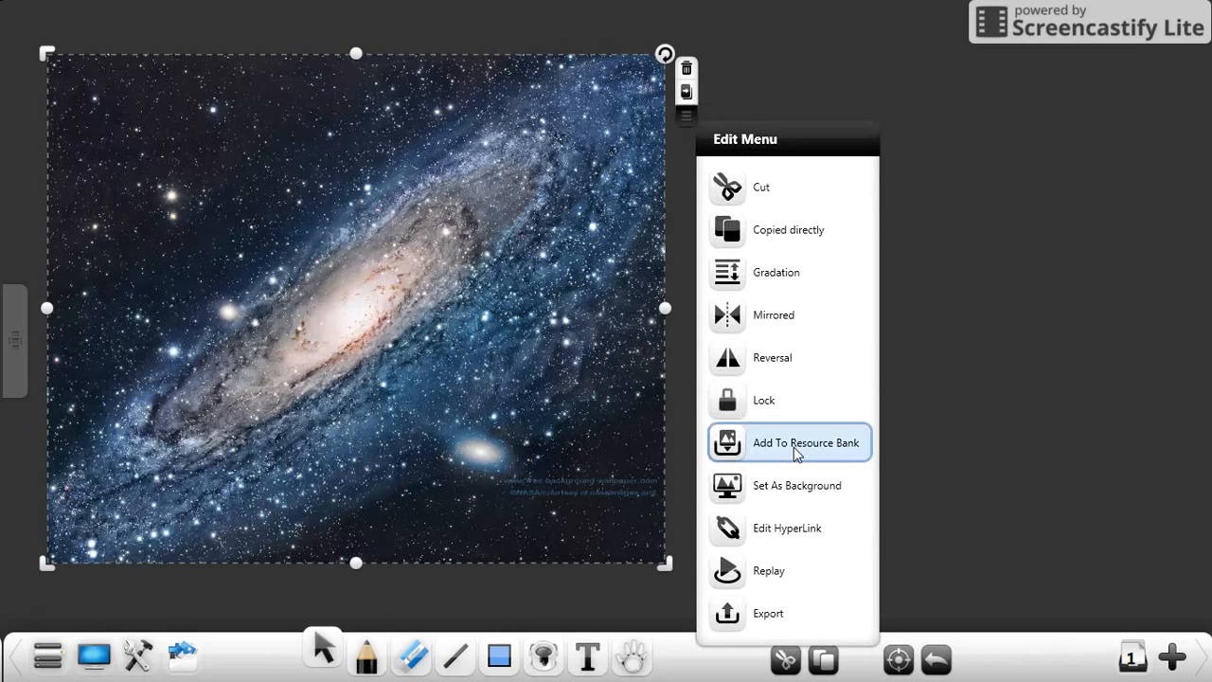
{"action": "left_click", "coordinate": [792, 501]}
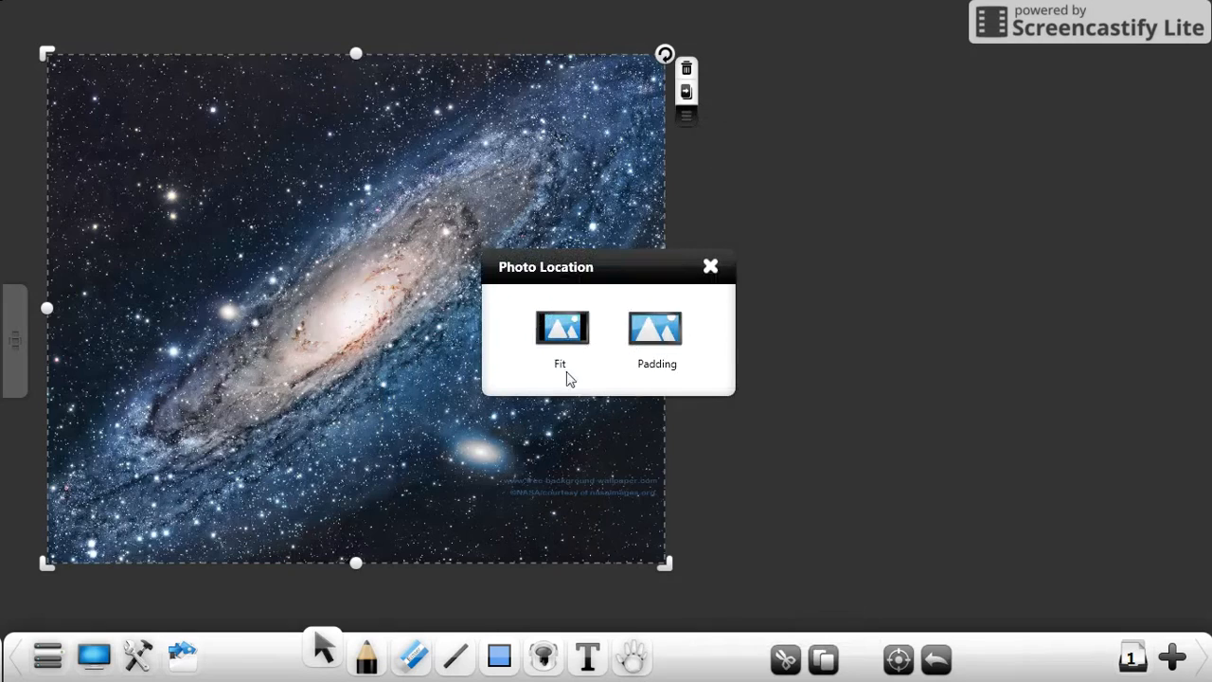
{"action": "left_click", "coordinate": [561, 332]}
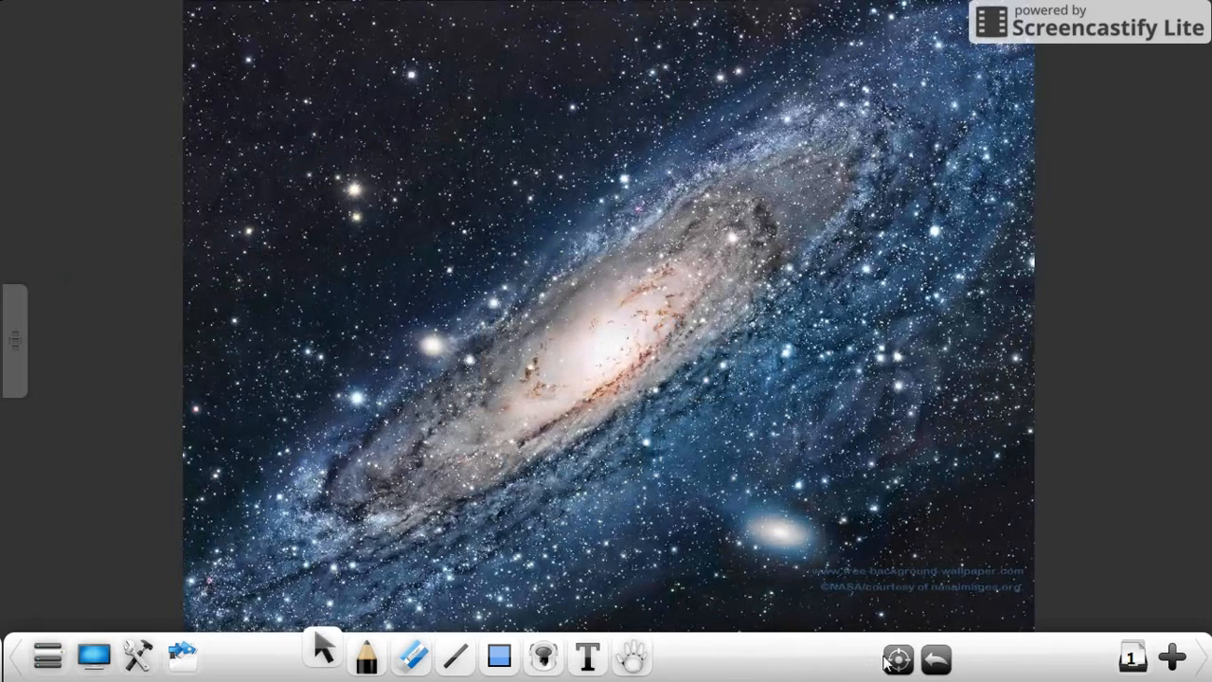
Step: Undo the fitted background and set the galaxy picture as a background stretched across the whole page
{"action": "left_click", "coordinate": [935, 660]}
{"action": "left_click", "coordinate": [547, 341]}
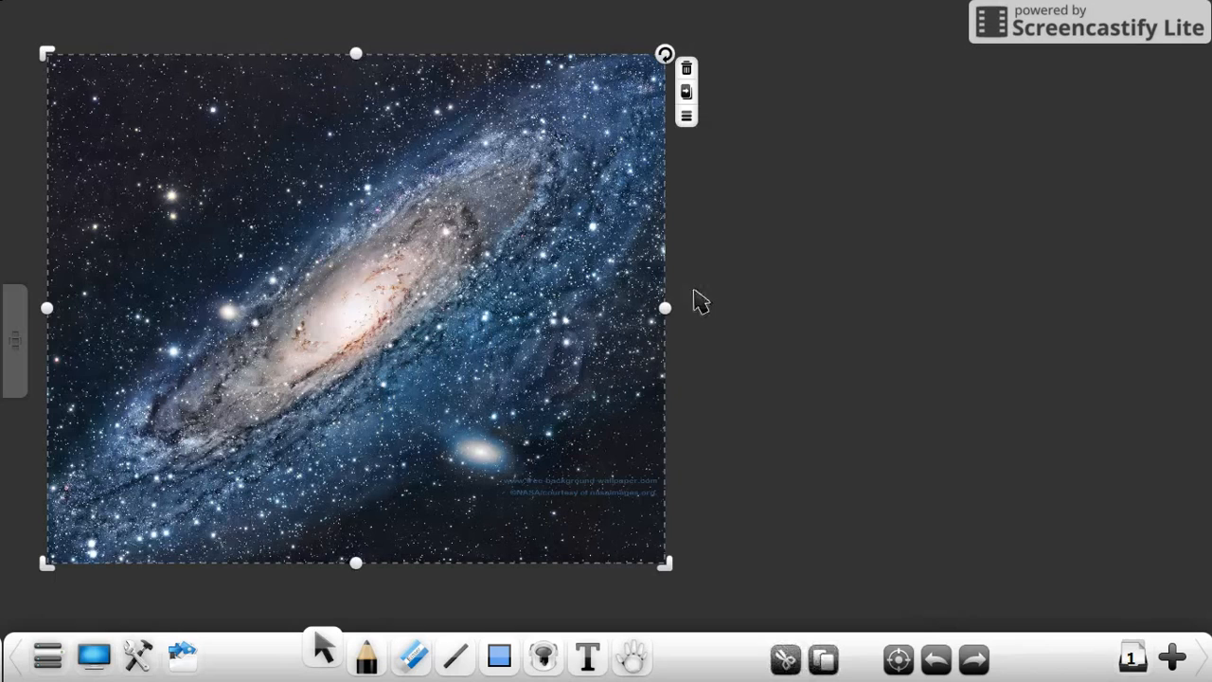
{"action": "left_click", "coordinate": [687, 113]}
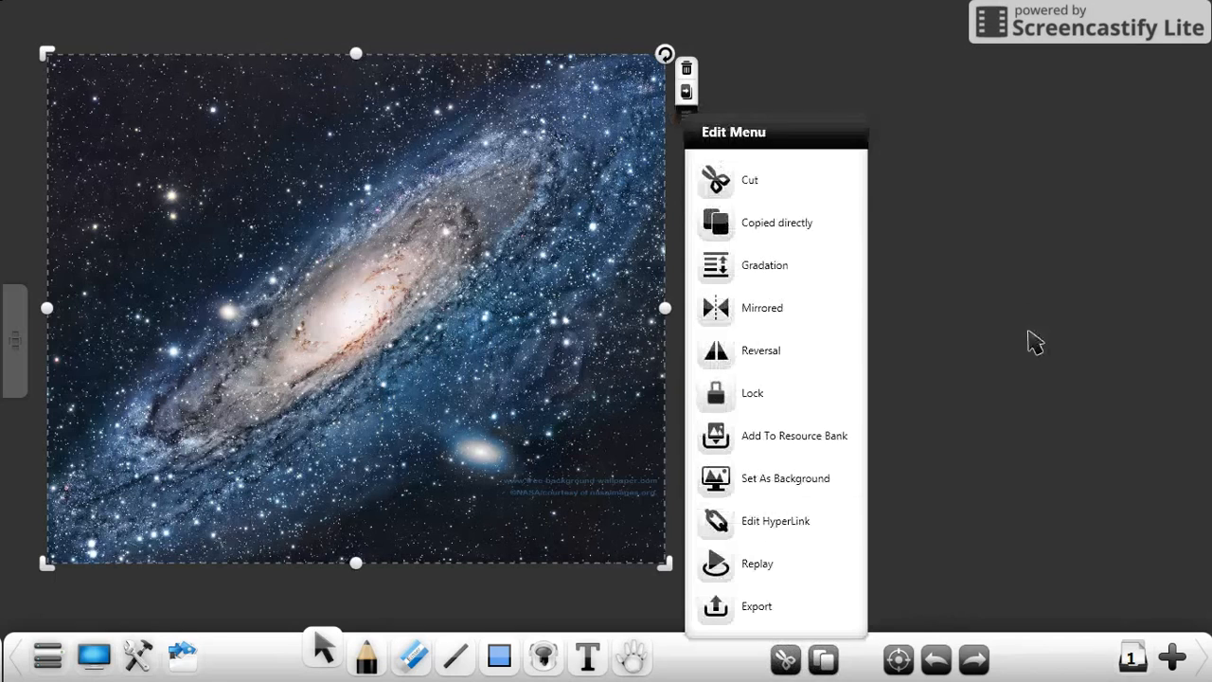
{"action": "left_click", "coordinate": [770, 491]}
{"action": "left_click", "coordinate": [657, 364]}
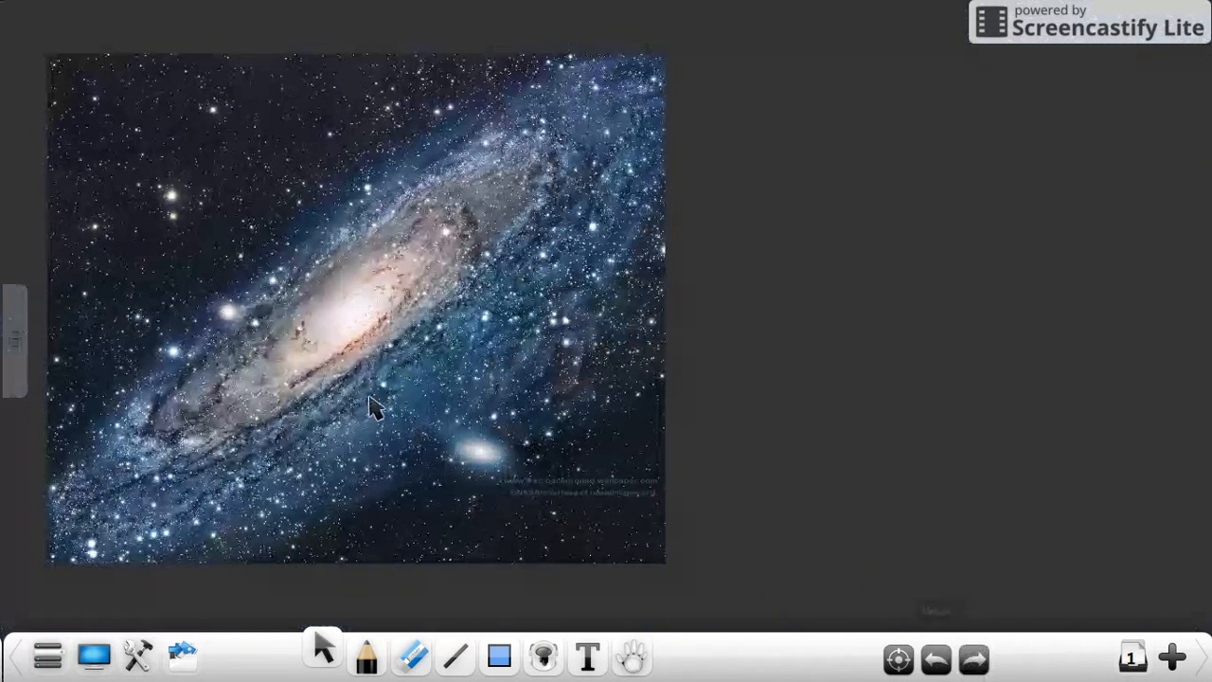
Step: Undo the stretched background and delete the galaxy picture from the page
{"action": "left_click", "coordinate": [49, 656]}
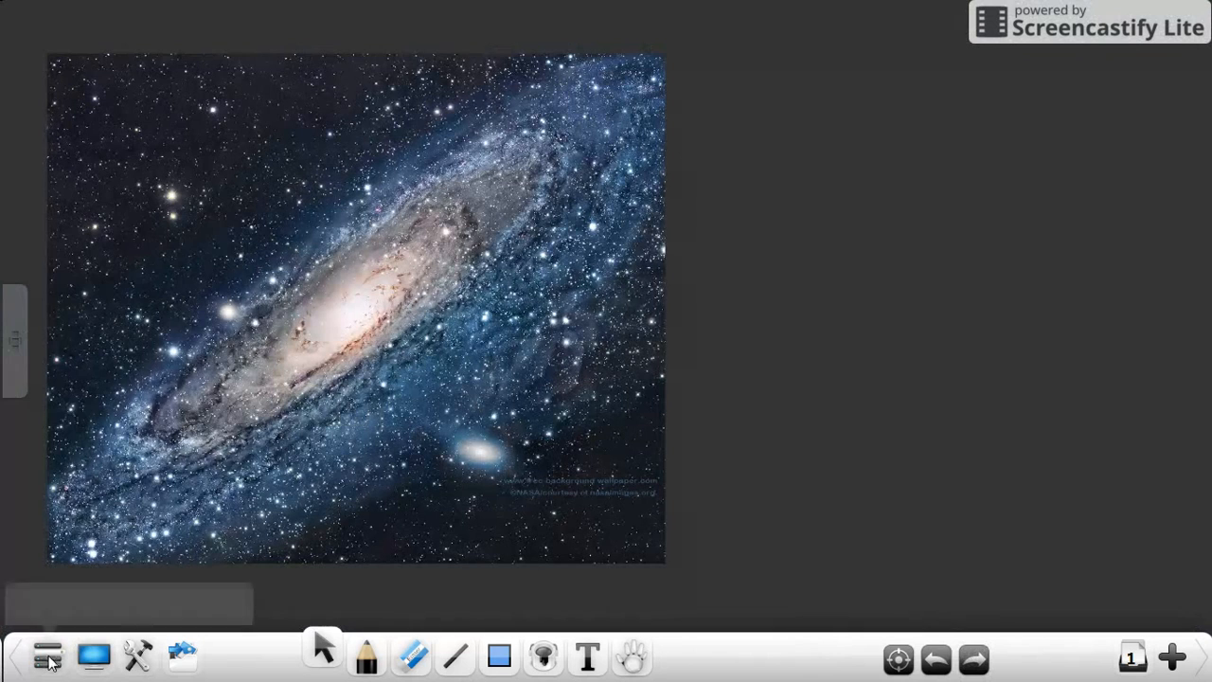
{"action": "left_click", "coordinate": [589, 241]}
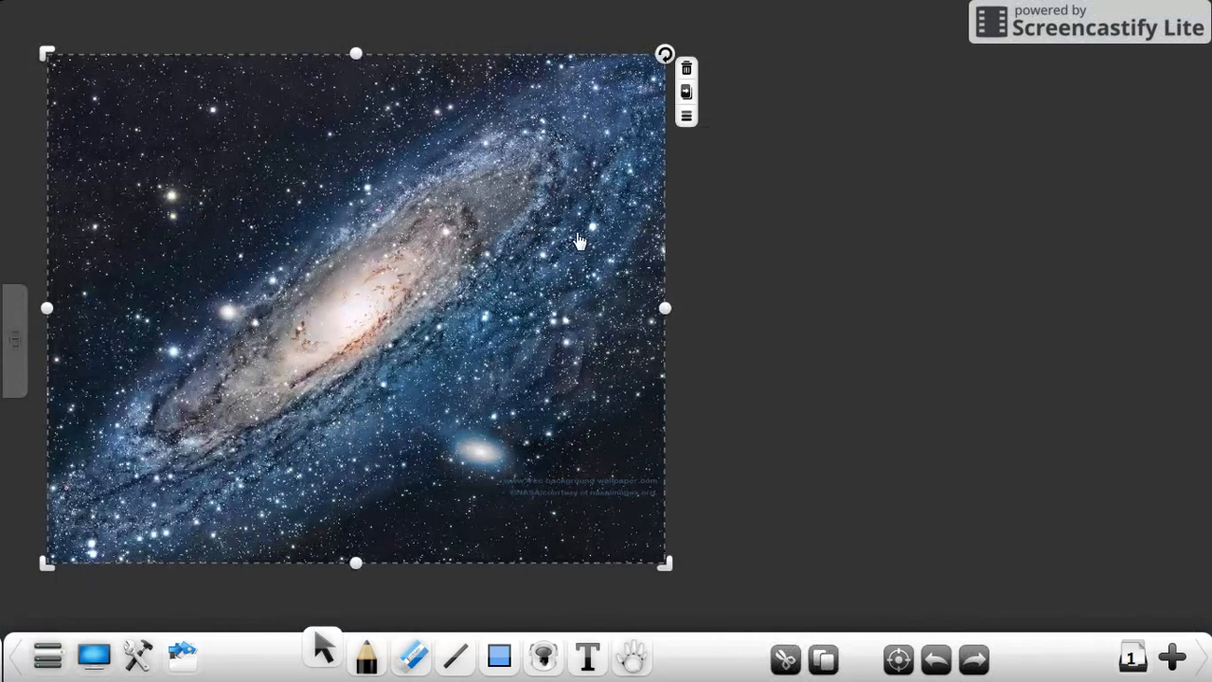
{"action": "key", "text": "Delete"}
Step: Import the picture Lined Paper Big Lines from Google Drive's Whiteboard Templates > Backgrounds folder
{"action": "left_click", "coordinate": [44, 663]}
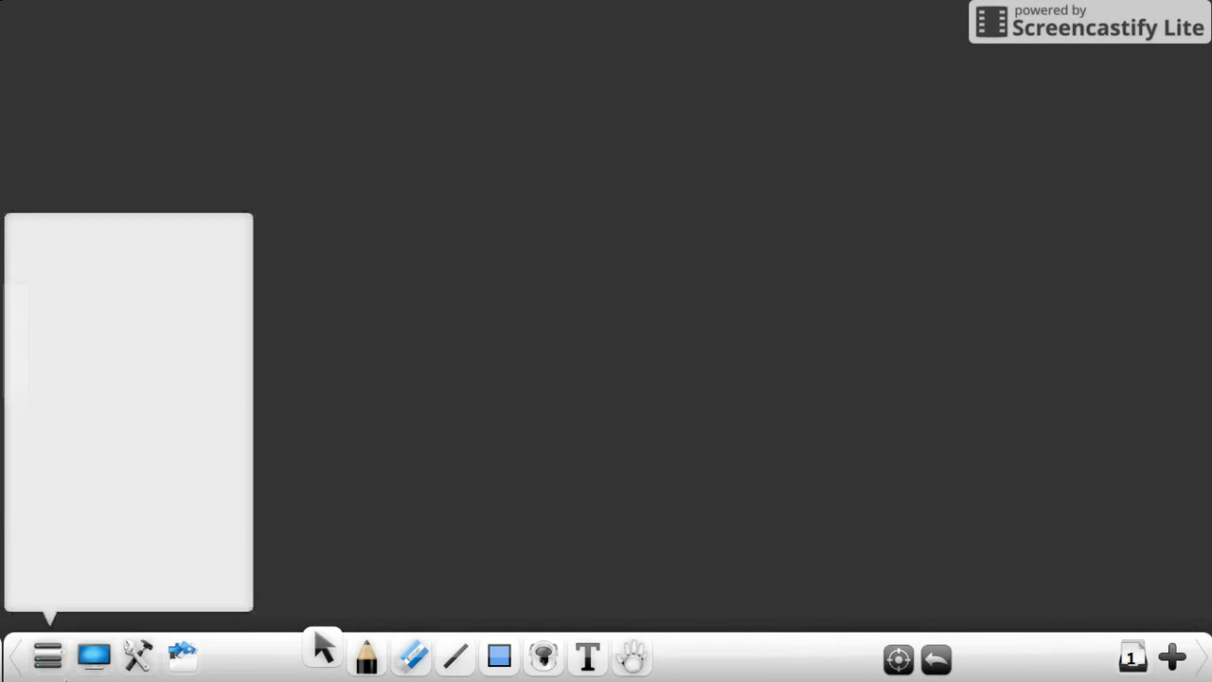
{"action": "left_click", "coordinate": [58, 426]}
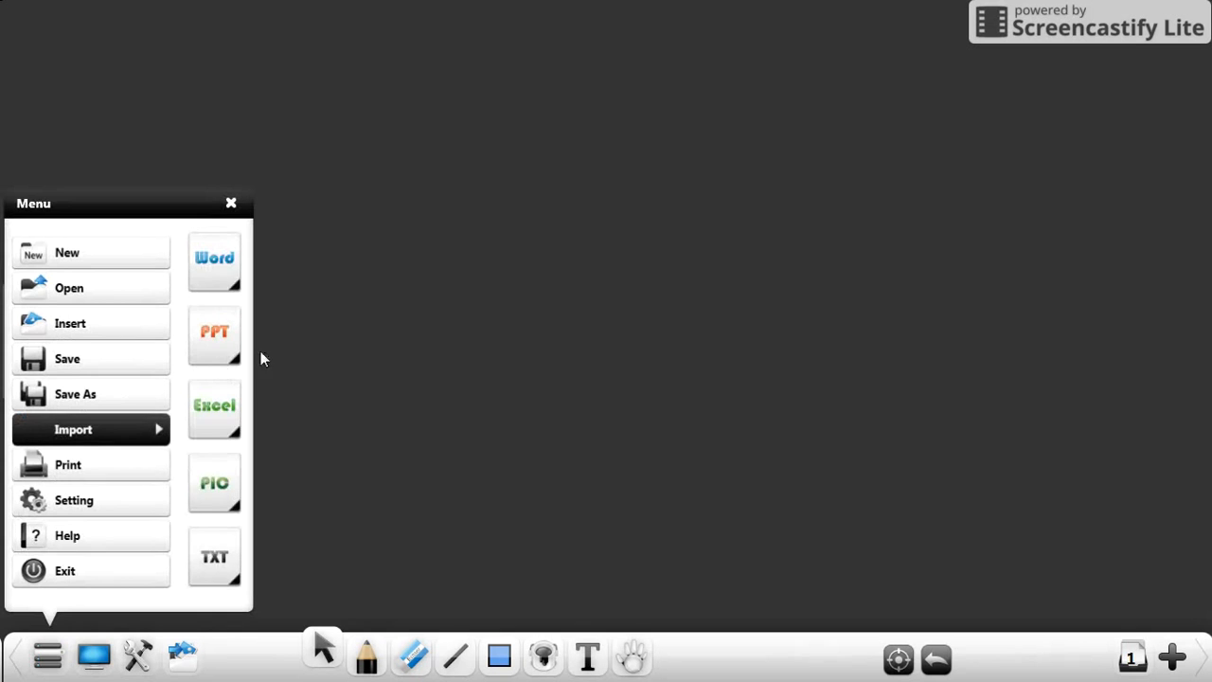
{"action": "left_click", "coordinate": [207, 494]}
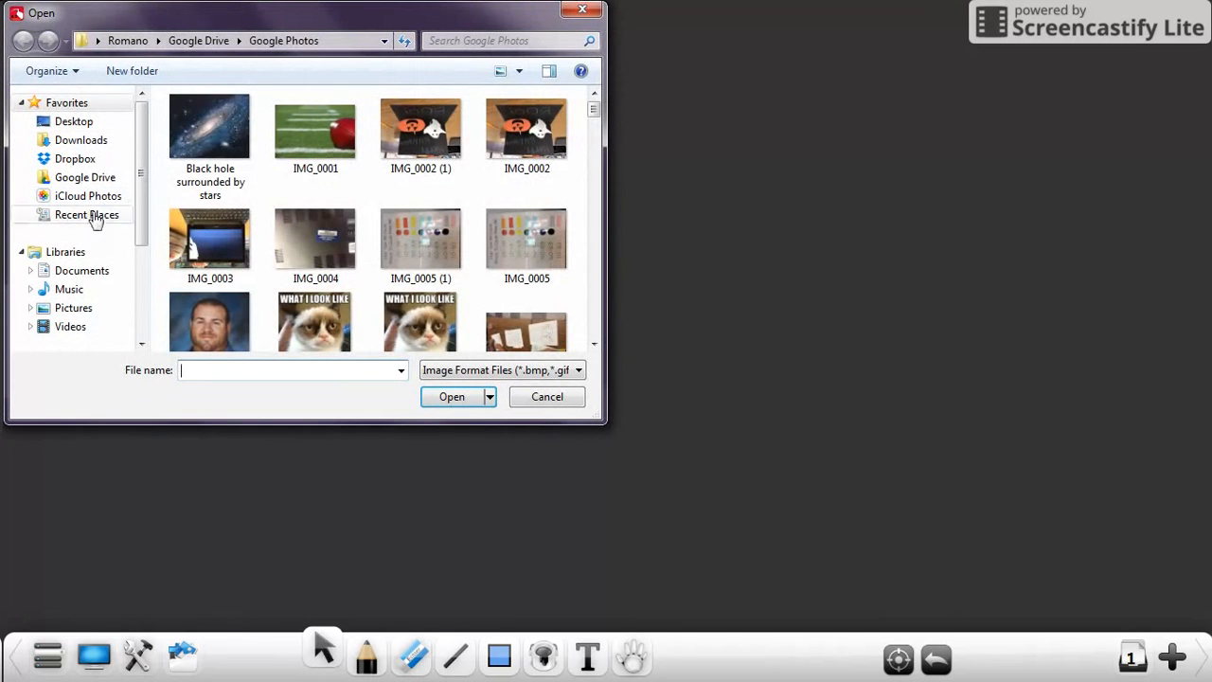
{"action": "left_click", "coordinate": [83, 178]}
{"action": "scroll", "coordinate": [293, 289], "scroll_direction": "down", "scroll_amount": 9}
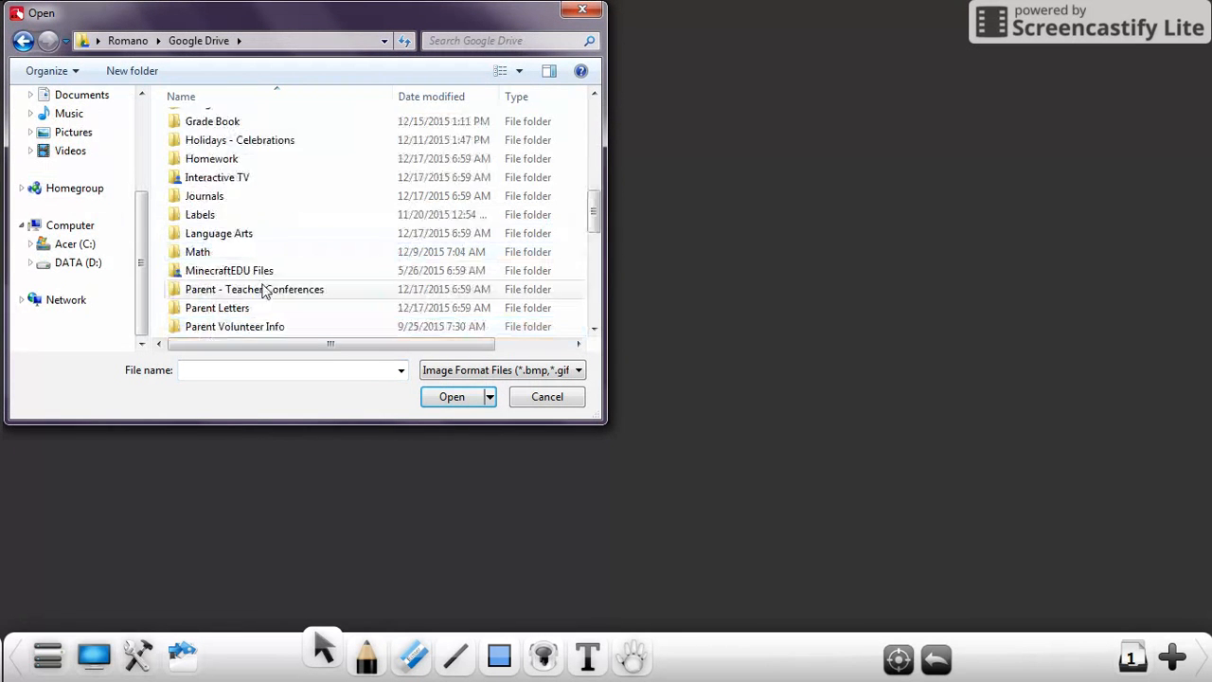
{"action": "scroll", "coordinate": [265, 305], "scroll_direction": "down", "scroll_amount": 4}
{"action": "double_click", "coordinate": [252, 252]}
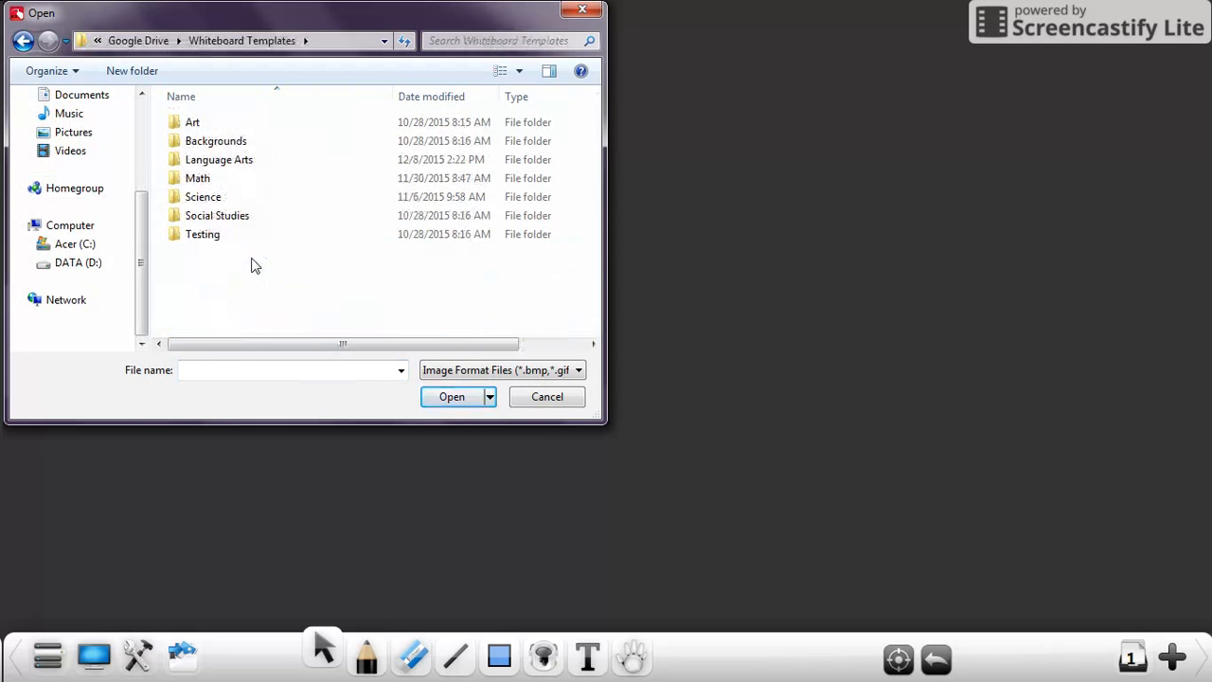
{"action": "double_click", "coordinate": [215, 142]}
{"action": "left_click", "coordinate": [216, 169]}
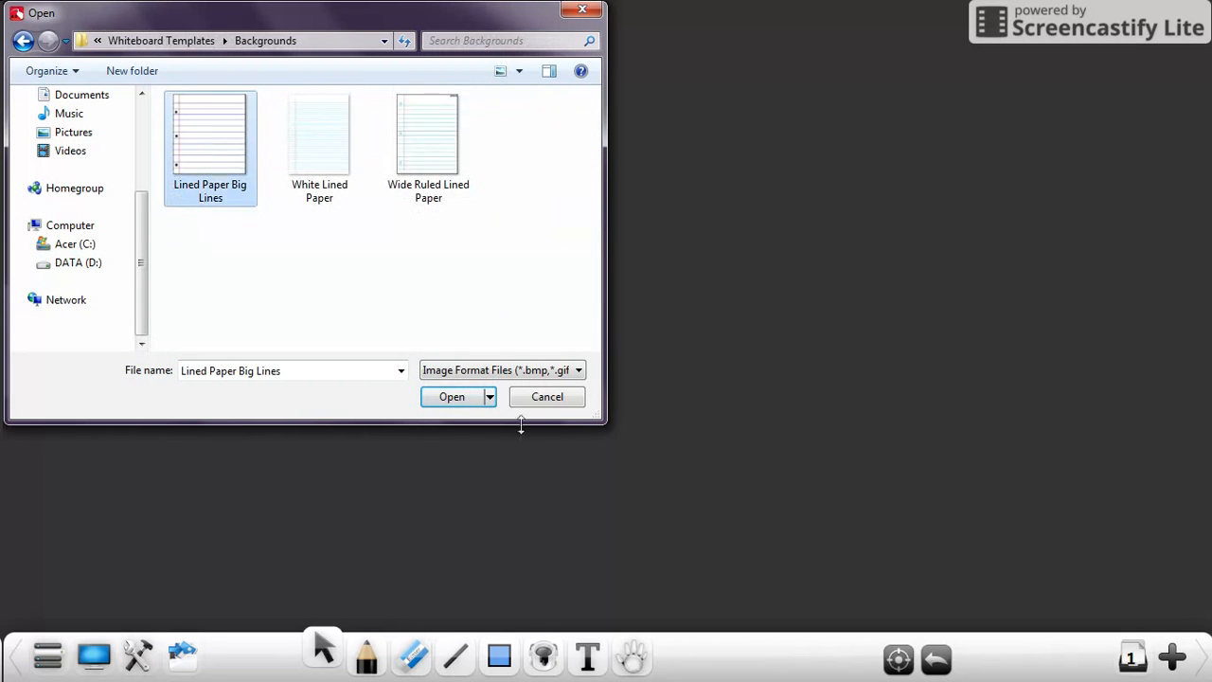
{"action": "left_click", "coordinate": [451, 397]}
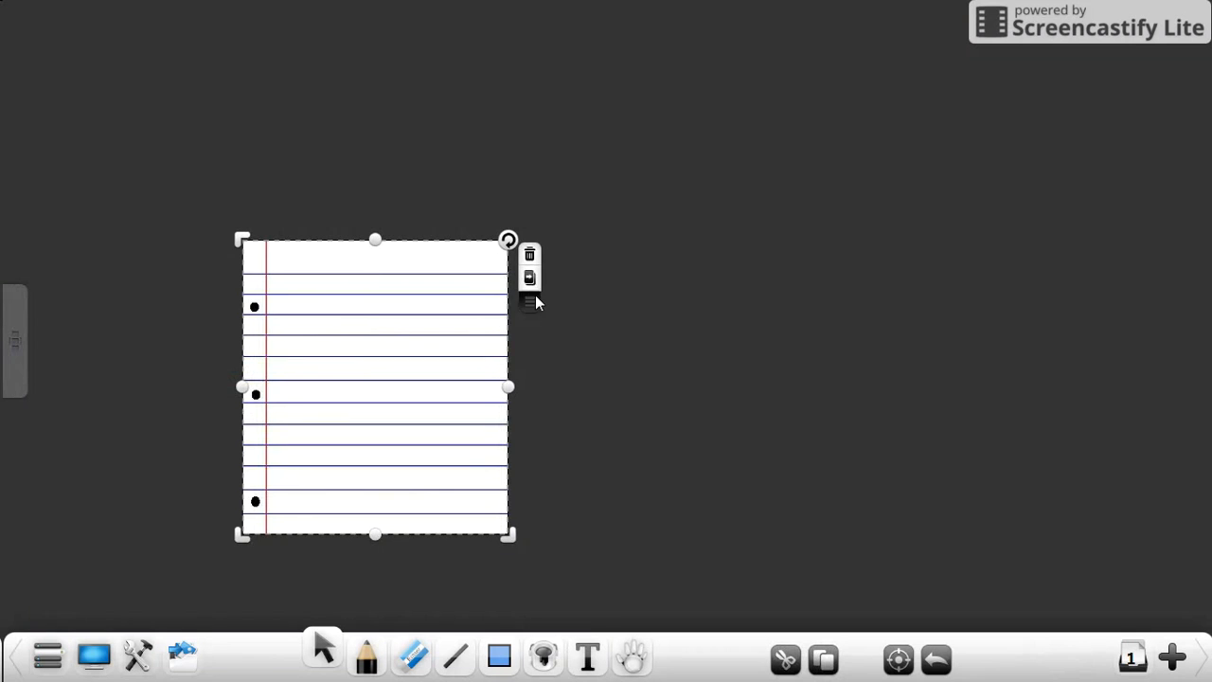
Step: Set the lined paper as a background filling the page and scribble on its upper lines with the black Hard Pen
{"action": "left_click", "coordinate": [532, 301]}
{"action": "left_click", "coordinate": [630, 506]}
{"action": "left_click", "coordinate": [651, 336]}
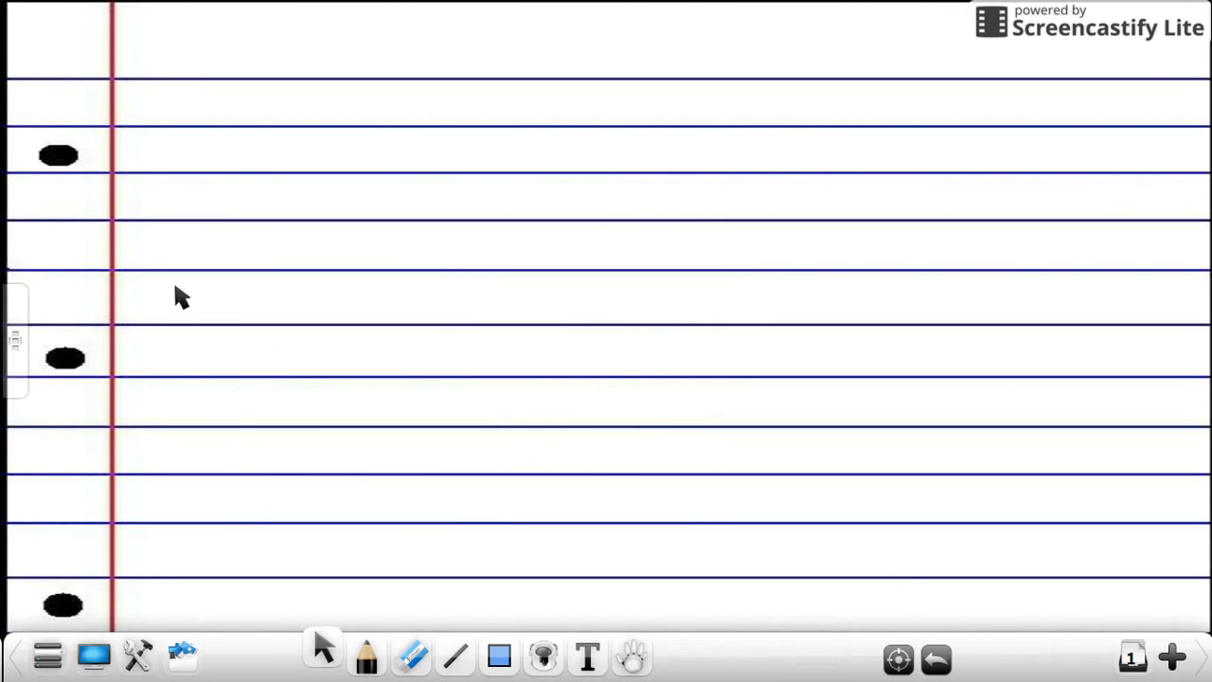
{"action": "left_click", "coordinate": [366, 653]}
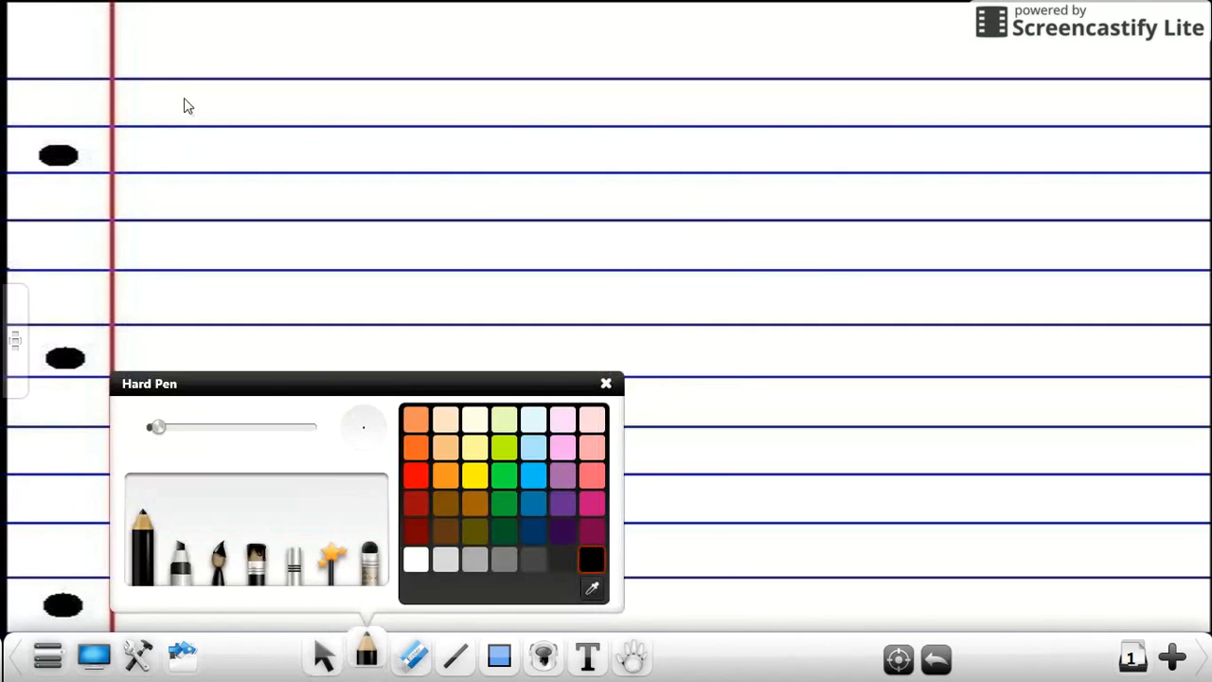
{"action": "mouse_move", "coordinate": [185, 98]}
{"action": "left_mouse_down"}
{"action": "mouse_move", "coordinate": [222, 116]}
{"action": "mouse_move", "coordinate": [428, 114]}
{"action": "left_mouse_up"}
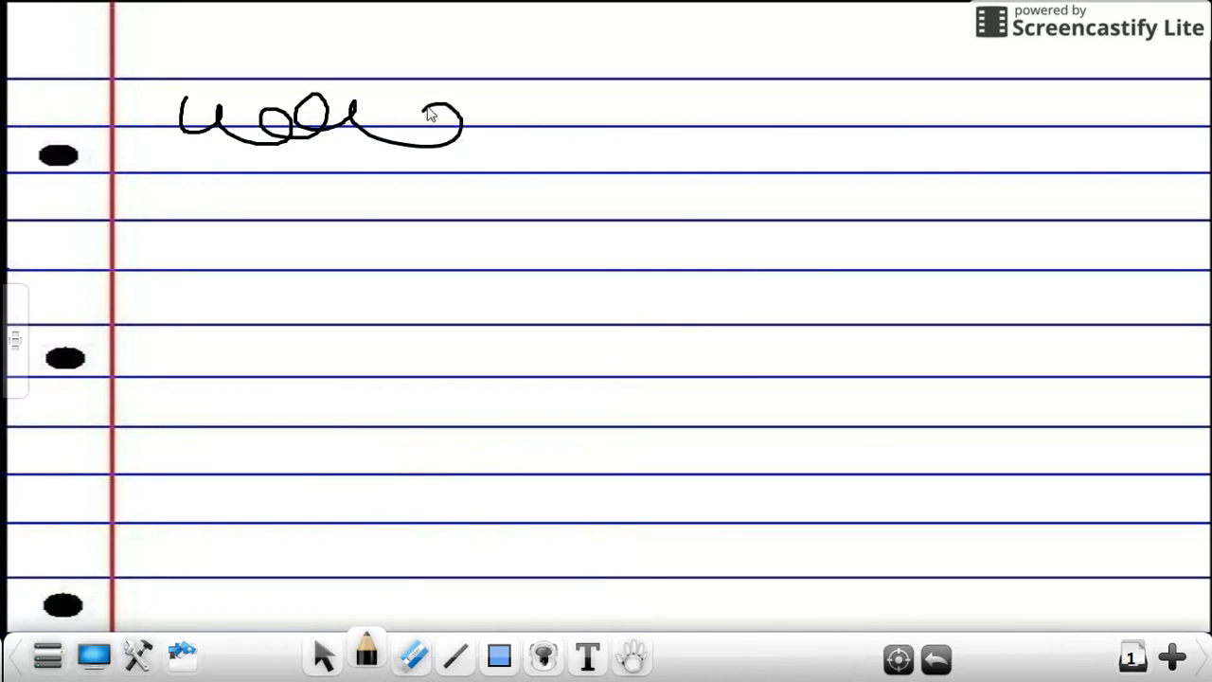
Step: Undo the pen scribble and the lined background, and move the lined paper picture toward the page's upper-left corner
{"action": "left_click", "coordinate": [935, 658]}
{"action": "left_click", "coordinate": [935, 658]}
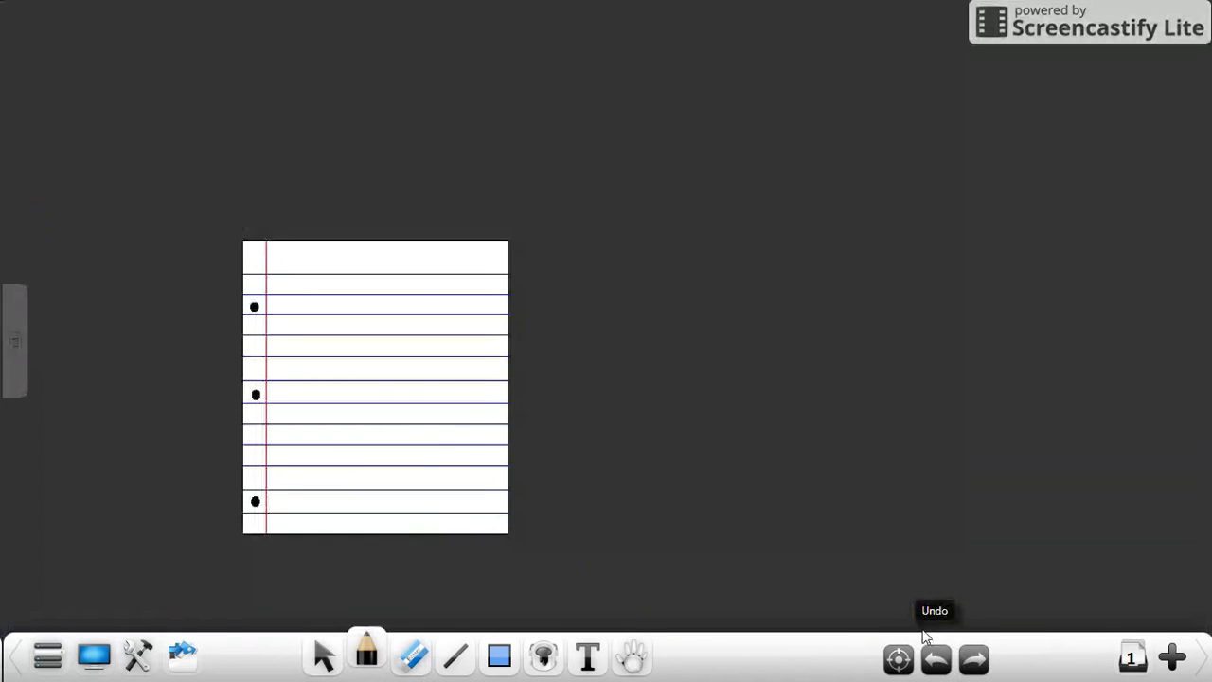
{"action": "left_click", "coordinate": [323, 654]}
{"action": "left_click", "coordinate": [332, 368]}
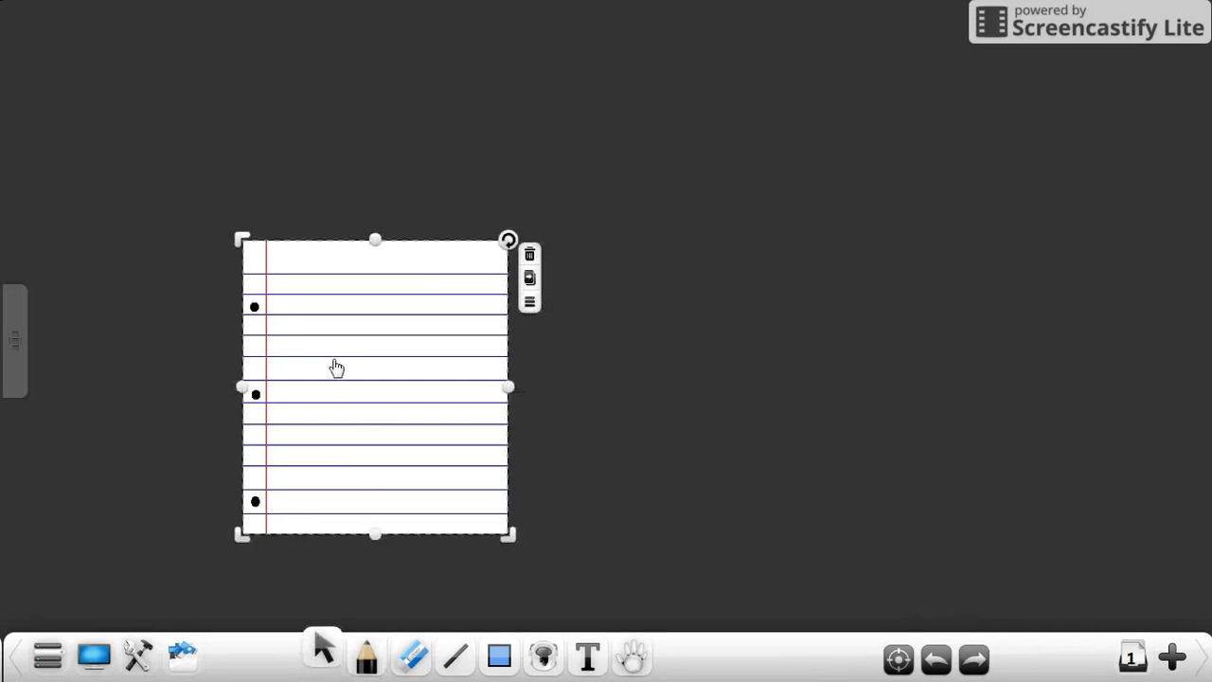
{"action": "left_click_drag", "start_coordinate": [292, 287], "coordinate": [198, 124]}
Step: View the hyperlink options for the lined paper picture and close them without adding a link
{"action": "left_click", "coordinate": [431, 143]}
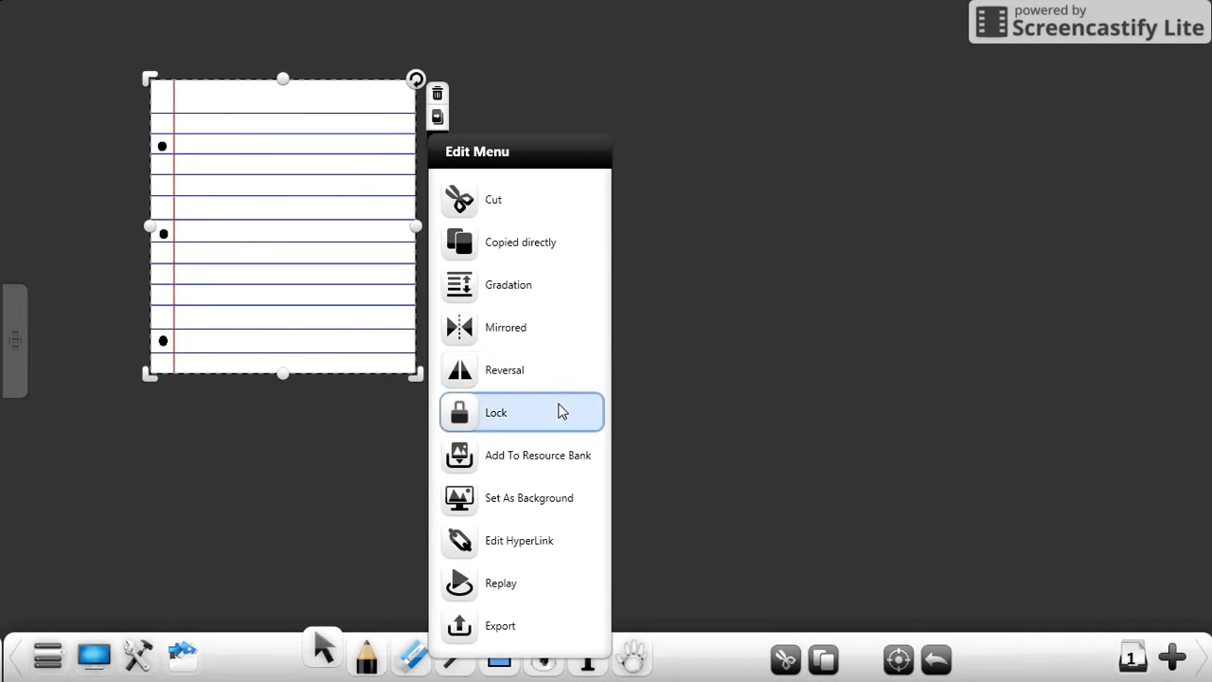
{"action": "left_click", "coordinate": [530, 544]}
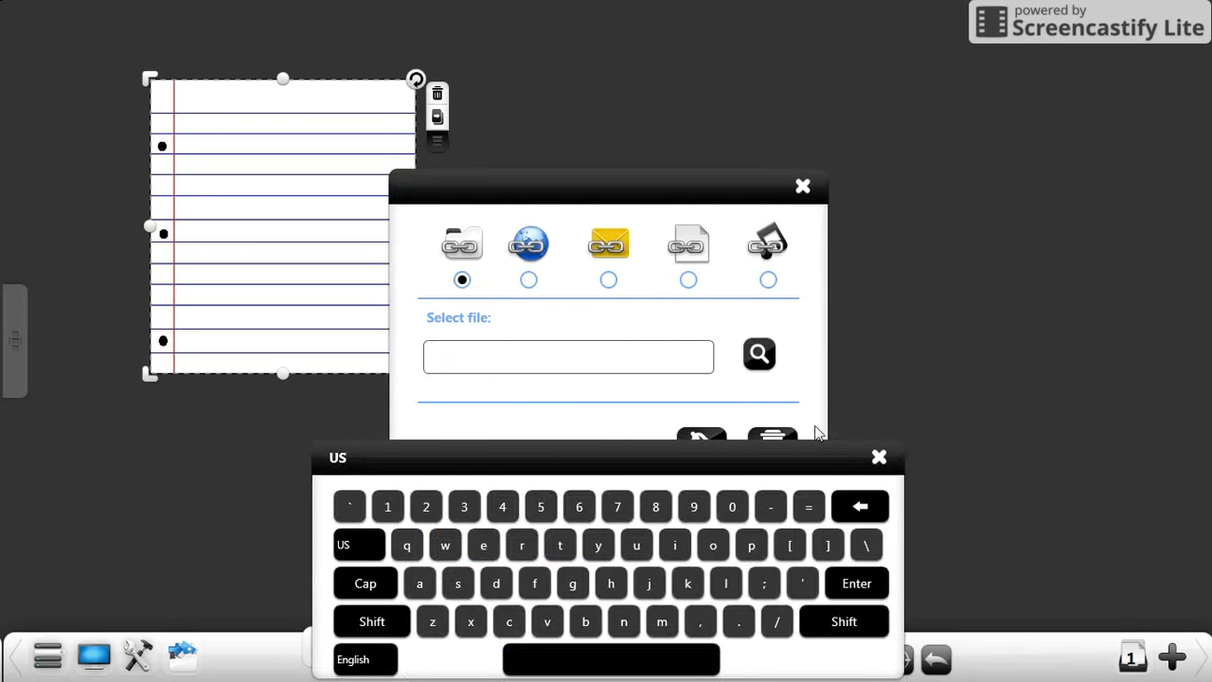
{"action": "left_click", "coordinate": [879, 458]}
{"action": "left_click", "coordinate": [801, 188]}
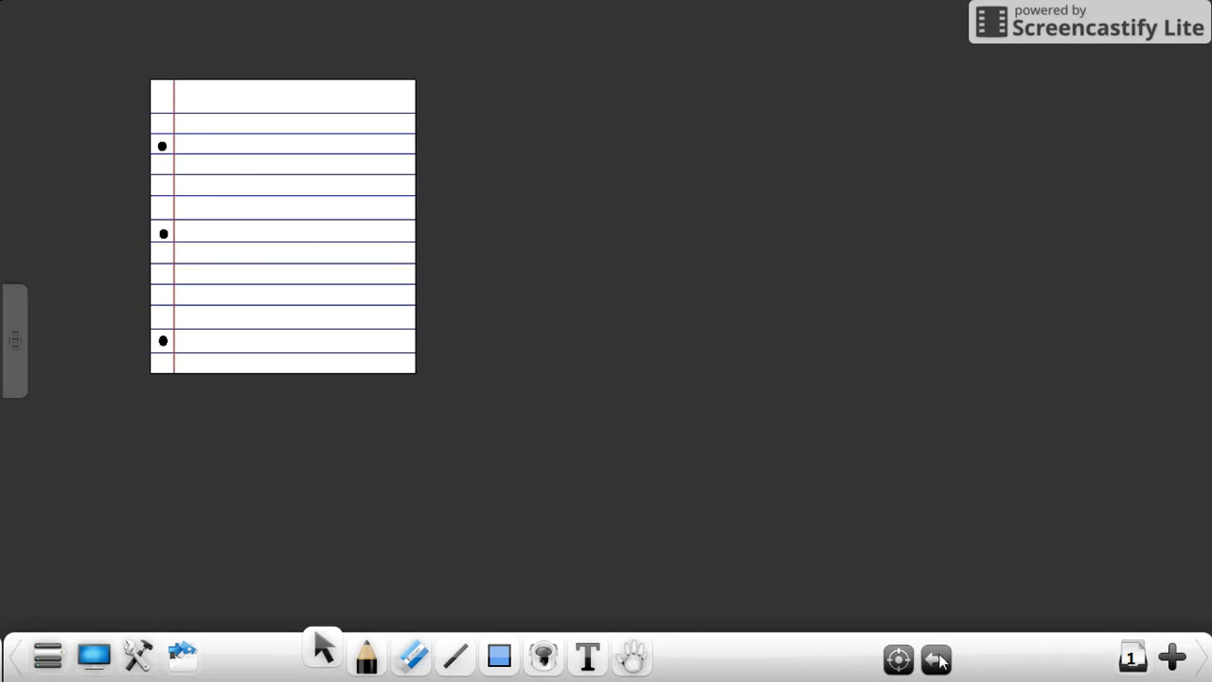
Step: Add the lined paper picture to the Resource Bank
{"action": "left_click", "coordinate": [315, 301]}
{"action": "left_click", "coordinate": [439, 148]}
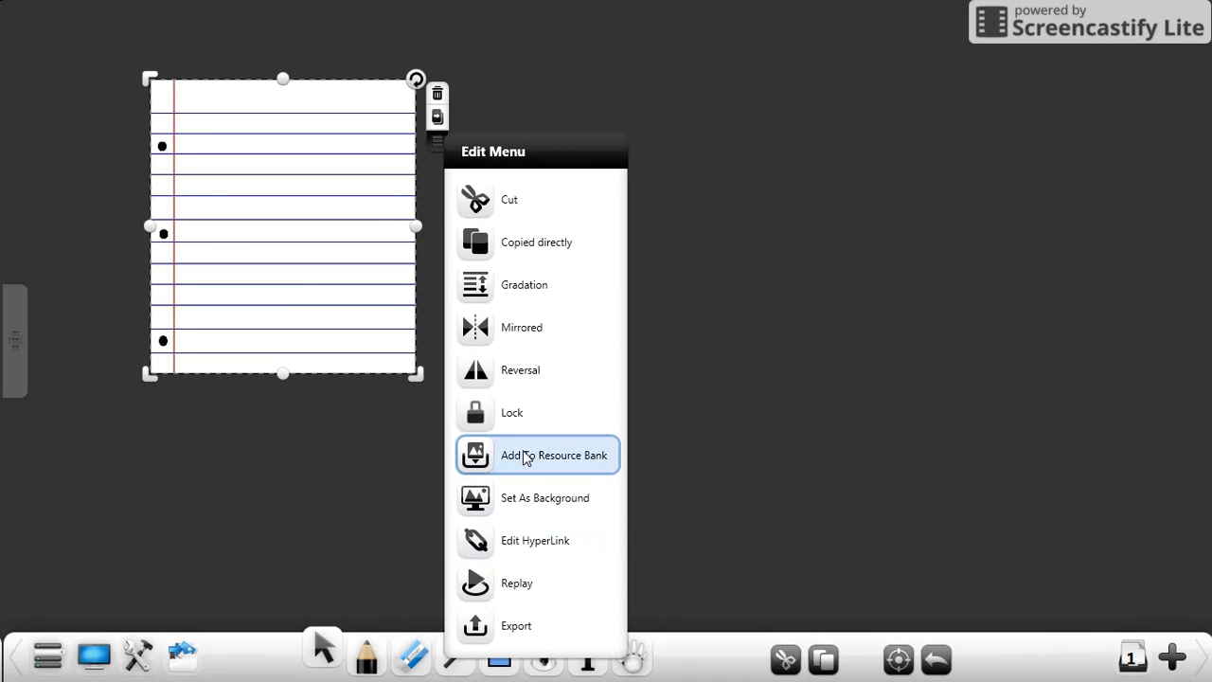
{"action": "left_click", "coordinate": [527, 455]}
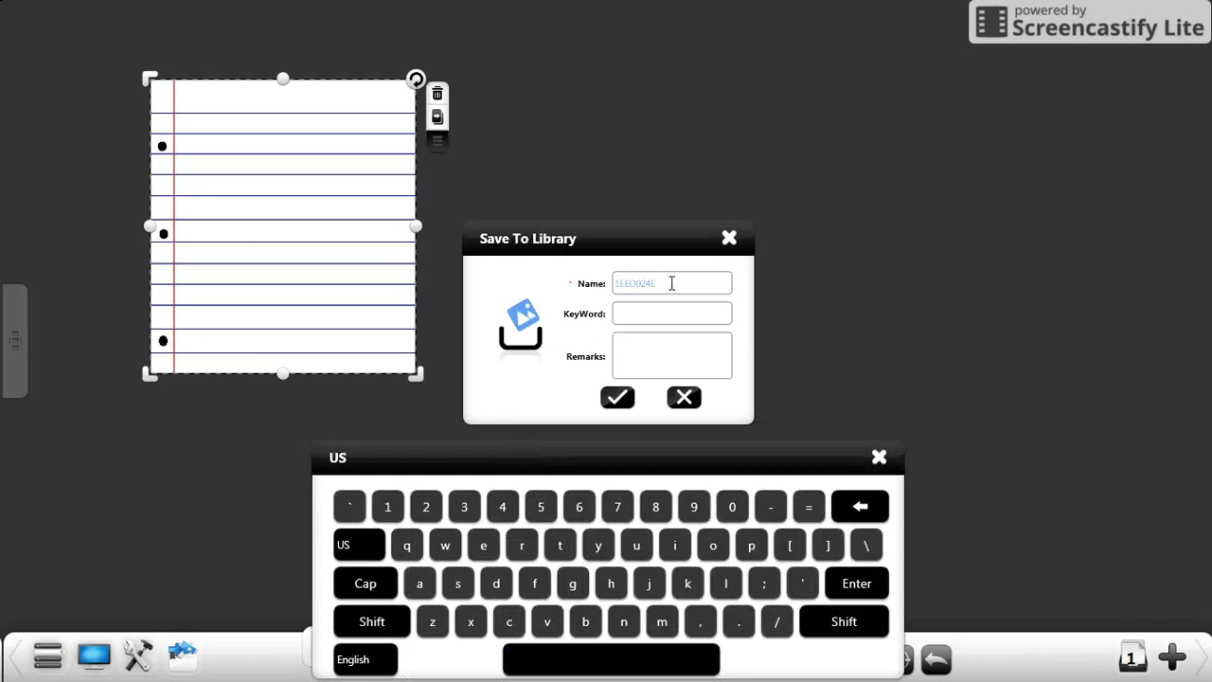
{"action": "double_click", "coordinate": [671, 283]}
{"action": "left_click", "coordinate": [617, 397]}
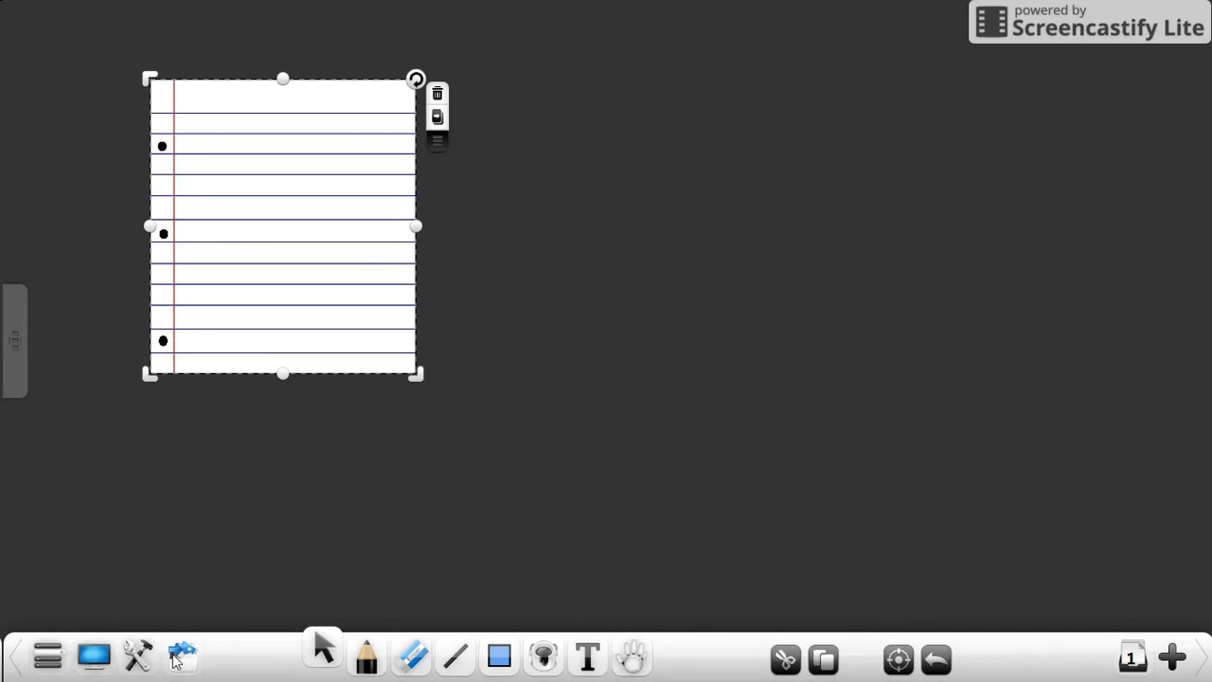
Step: Delete the lined paper picture from the page and insert the saved lined paper from My Resource in the Resource Bank
{"action": "left_click", "coordinate": [436, 94]}
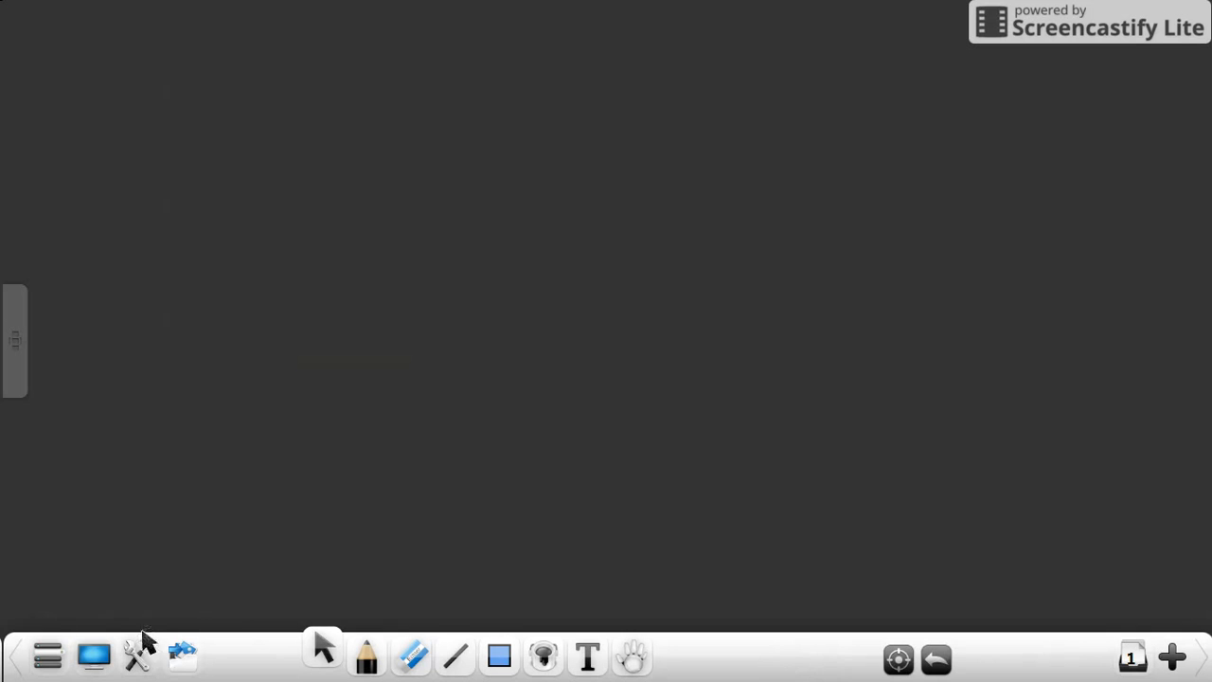
{"action": "left_click", "coordinate": [176, 656]}
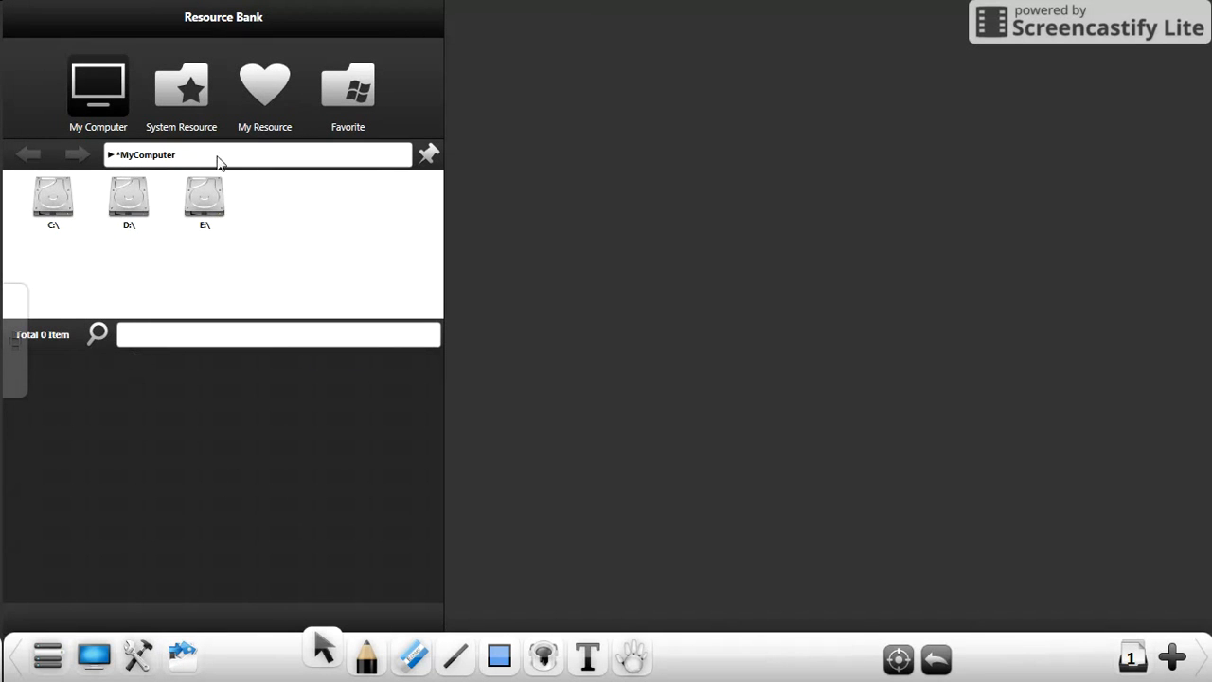
{"action": "left_click", "coordinate": [274, 93]}
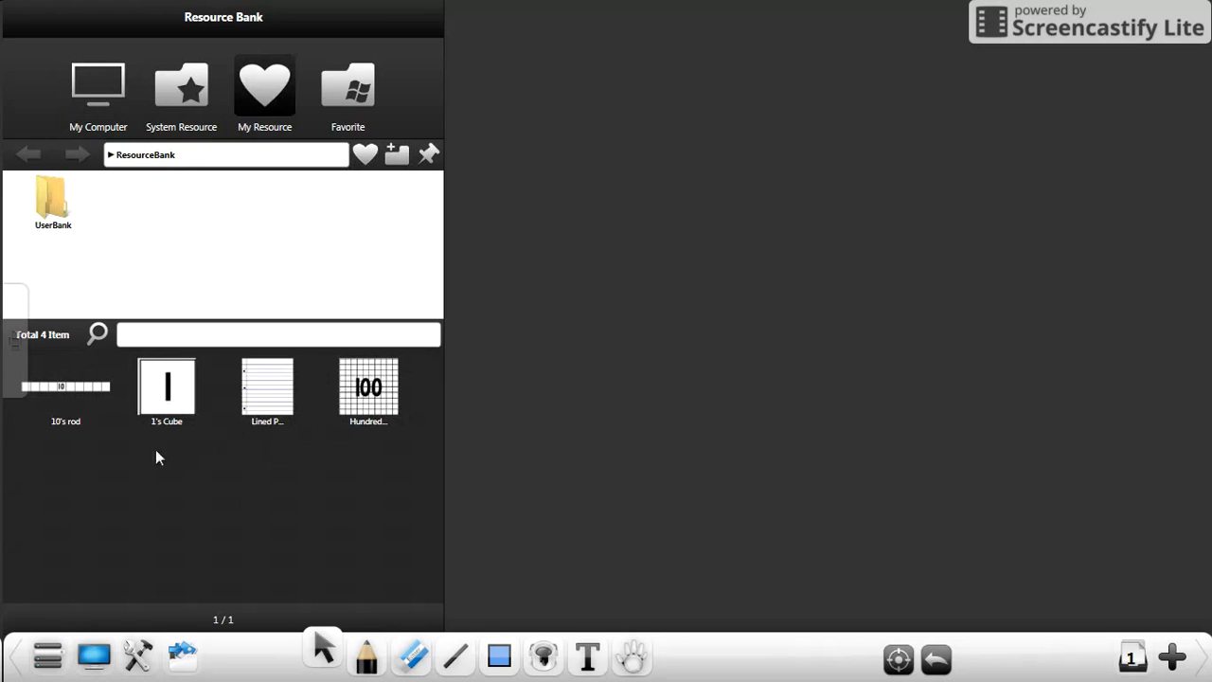
{"action": "left_click", "coordinate": [265, 383]}
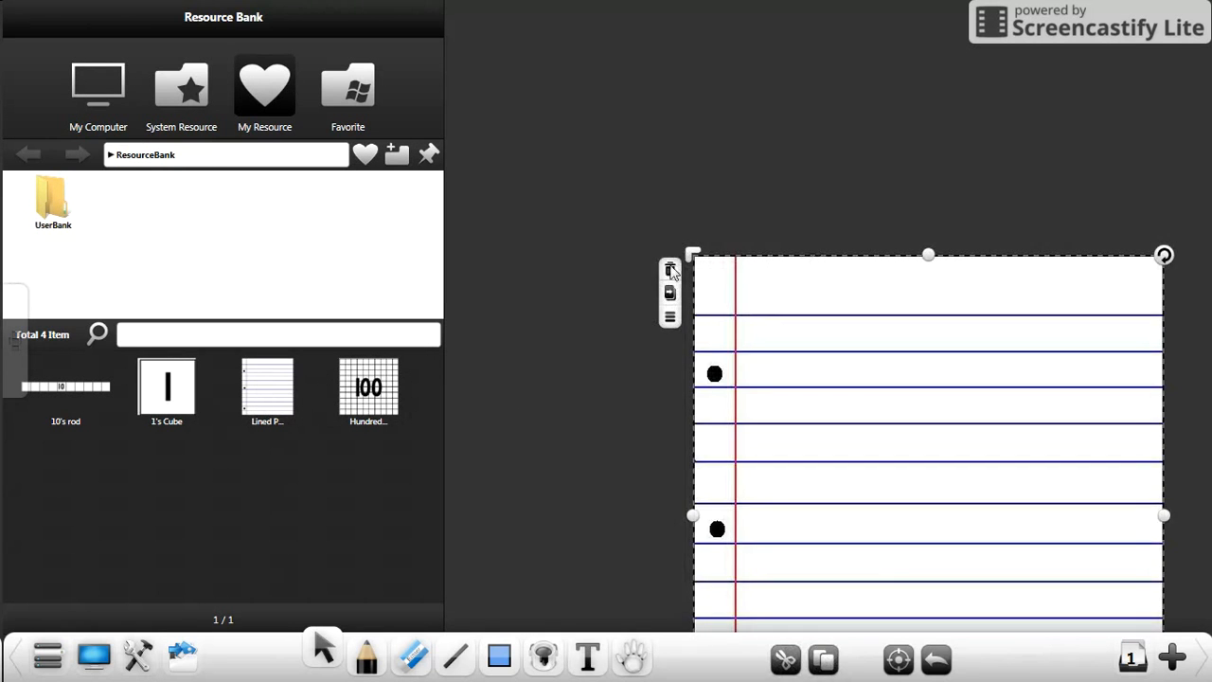
Step: Delete the inserted lined paper, insert the hundreds grid from My Resource, and close the Resource Bank
{"action": "left_click", "coordinate": [671, 270]}
{"action": "left_click", "coordinate": [181, 666]}
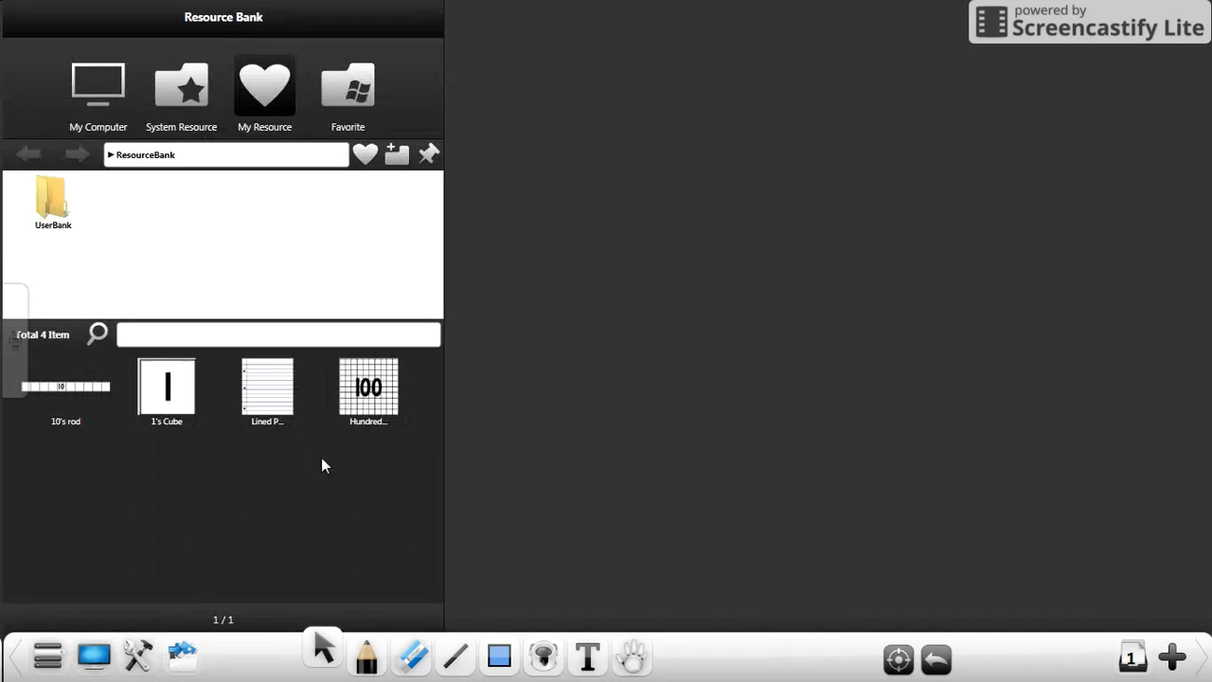
{"action": "left_click", "coordinate": [368, 388]}
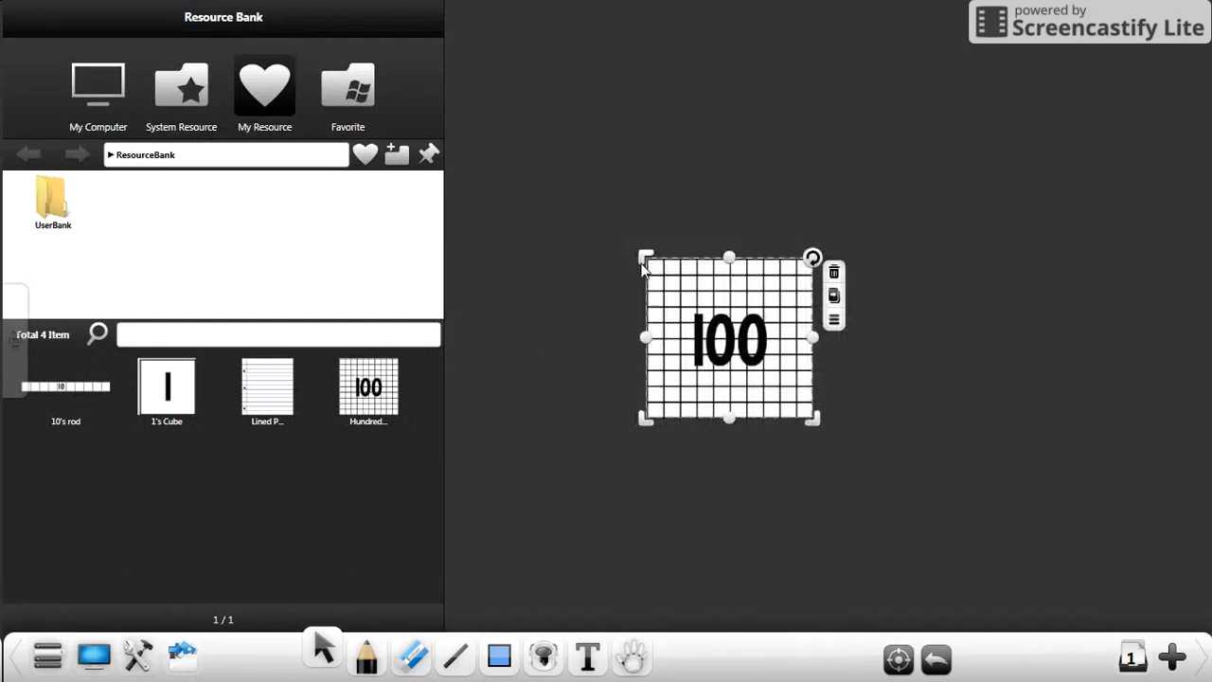
{"action": "left_click", "coordinate": [505, 575]}
Step: Move the hundreds grid to the upper-left corner of the page
{"action": "left_click_drag", "start_coordinate": [584, 194], "coordinate": [992, 504]}
{"action": "left_click", "coordinate": [757, 348]}
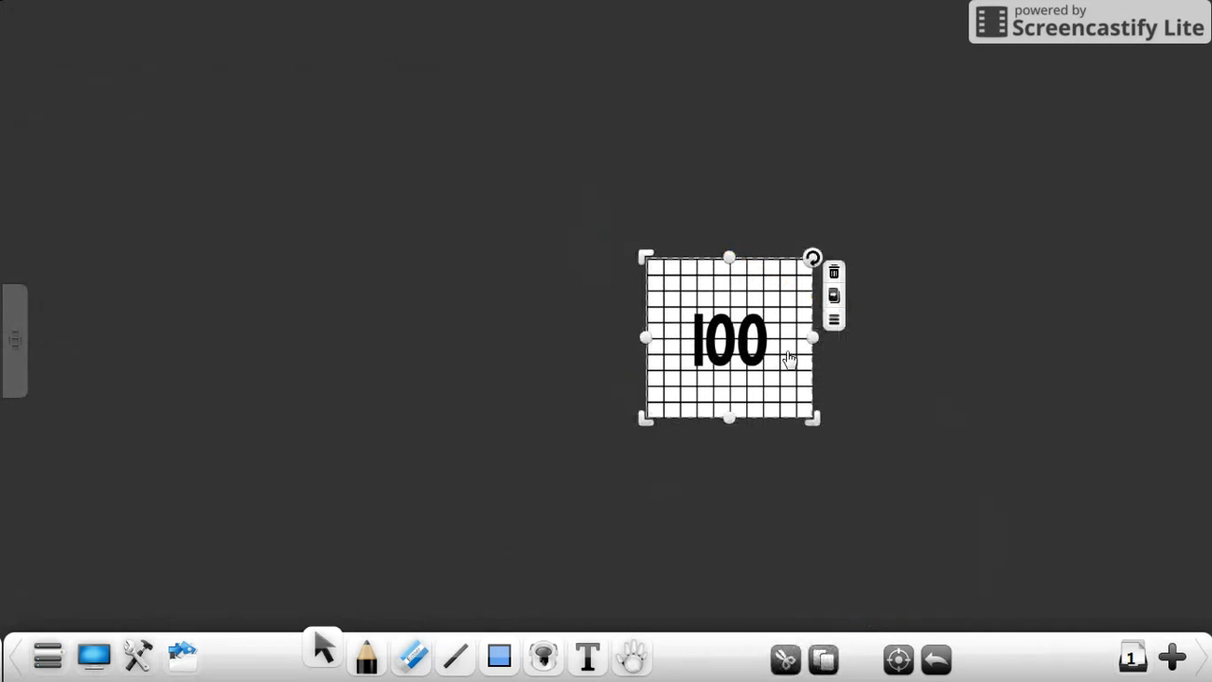
{"action": "left_click_drag", "start_coordinate": [760, 352], "coordinate": [449, 289]}
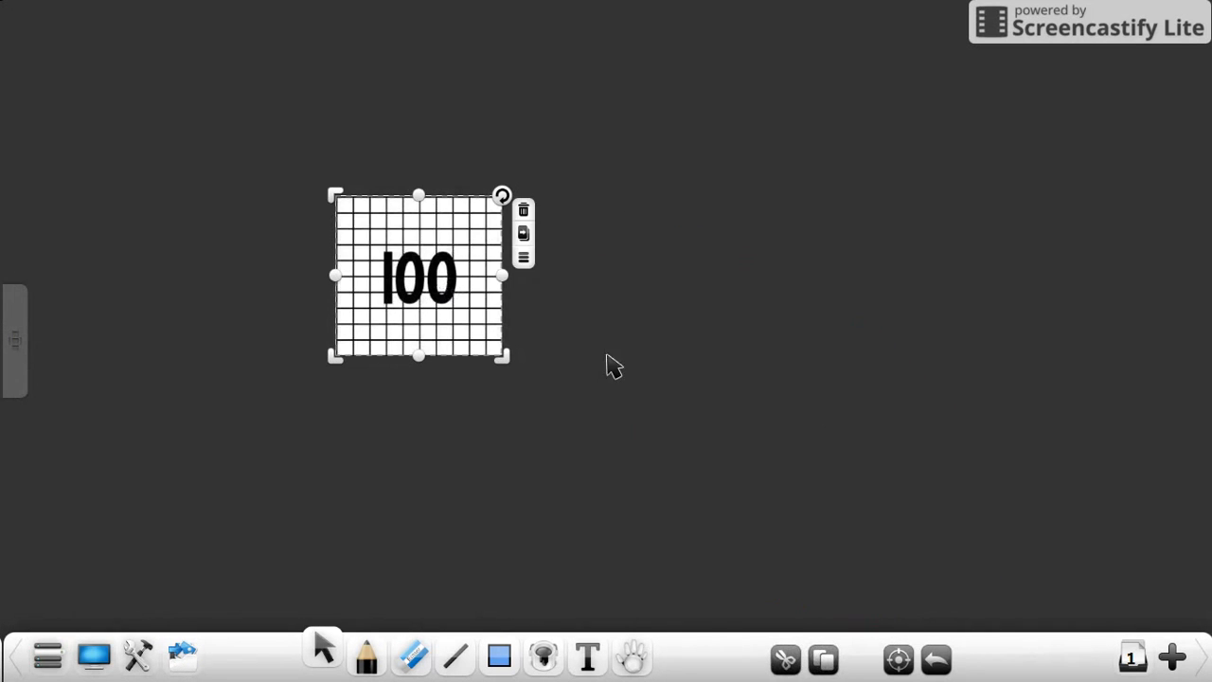
{"action": "left_click", "coordinate": [523, 258]}
{"action": "left_click", "coordinate": [497, 266]}
{"action": "mouse_move", "coordinate": [455, 265]}
{"action": "left_mouse_down"}
{"action": "mouse_move", "coordinate": [190, 134]}
{"action": "mouse_move", "coordinate": [192, 119]}
{"action": "mouse_move", "coordinate": [454, 119]}
{"action": "mouse_move", "coordinate": [387, 121]}
{"action": "left_mouse_up"}
Step: Clone the hundreds grid four times, placing three copies in a row beside it and one below
{"action": "left_click", "coordinate": [263, 87]}
{"action": "mouse_move", "coordinate": [170, 146]}
{"action": "left_mouse_down"}
{"action": "mouse_move", "coordinate": [556, 151]}
{"action": "mouse_move", "coordinate": [639, 165]}
{"action": "left_mouse_up"}
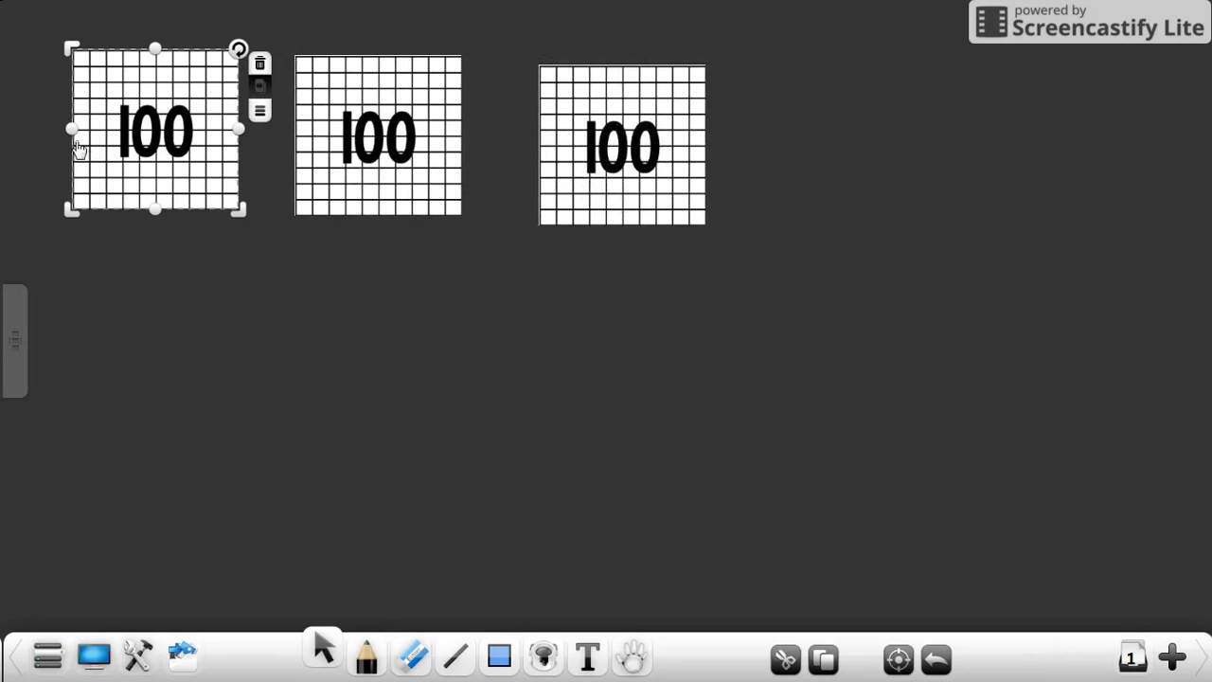
{"action": "left_click_drag", "start_coordinate": [78, 151], "coordinate": [795, 165]}
{"action": "left_click_drag", "start_coordinate": [117, 157], "coordinate": [383, 374]}
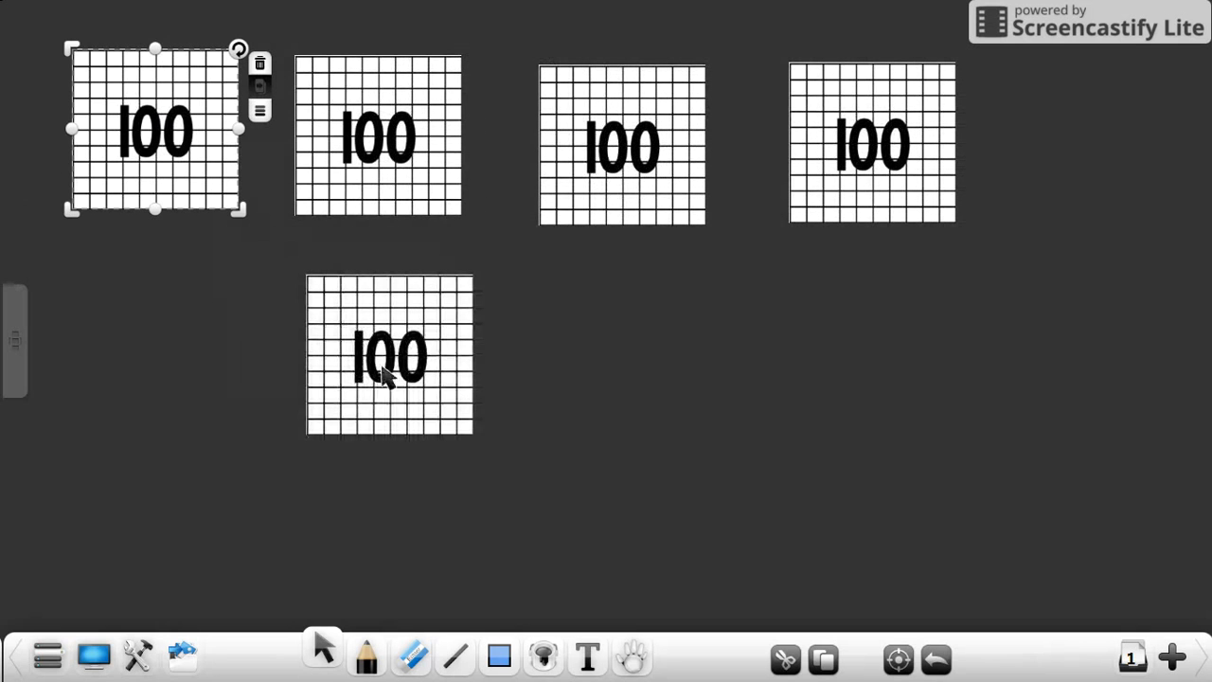
Step: Select all five hundreds grids together and lock them in place
{"action": "left_click", "coordinate": [307, 218]}
{"action": "mouse_move", "coordinate": [32, 26]}
{"action": "left_mouse_down"}
{"action": "mouse_move", "coordinate": [709, 644]}
{"action": "mouse_move", "coordinate": [468, 19]}
{"action": "mouse_move", "coordinate": [5, 33]}
{"action": "mouse_move", "coordinate": [20, 31]}
{"action": "left_mouse_up"}
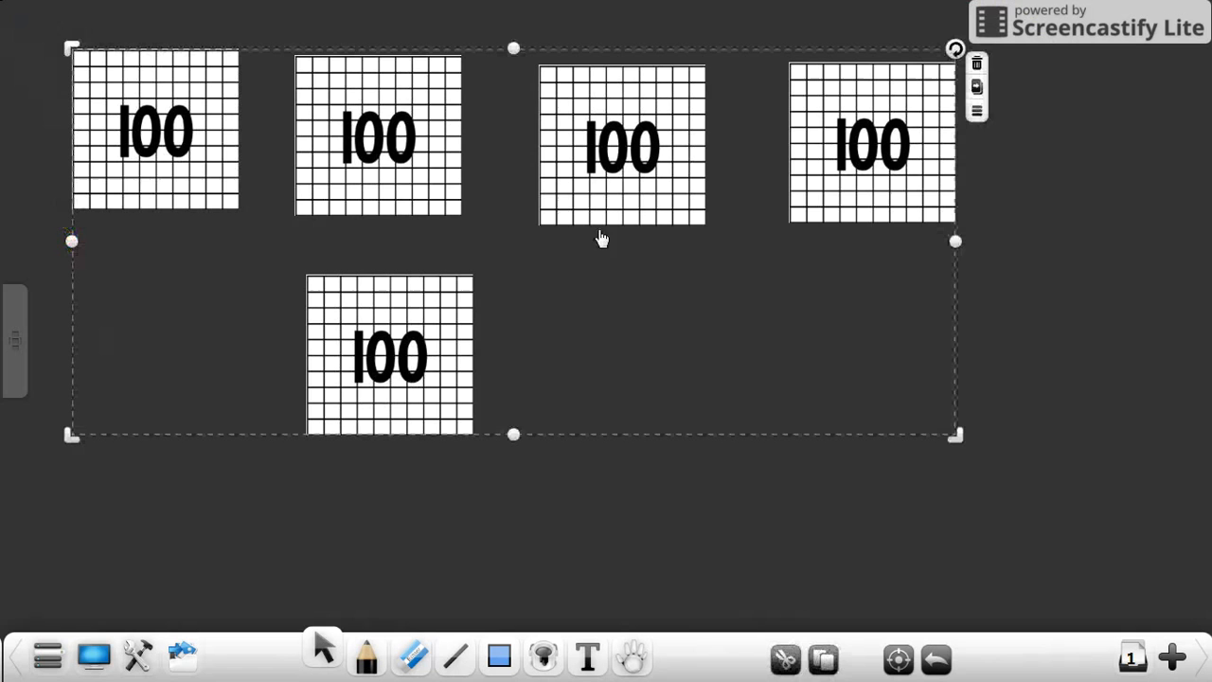
{"action": "left_click", "coordinate": [977, 111]}
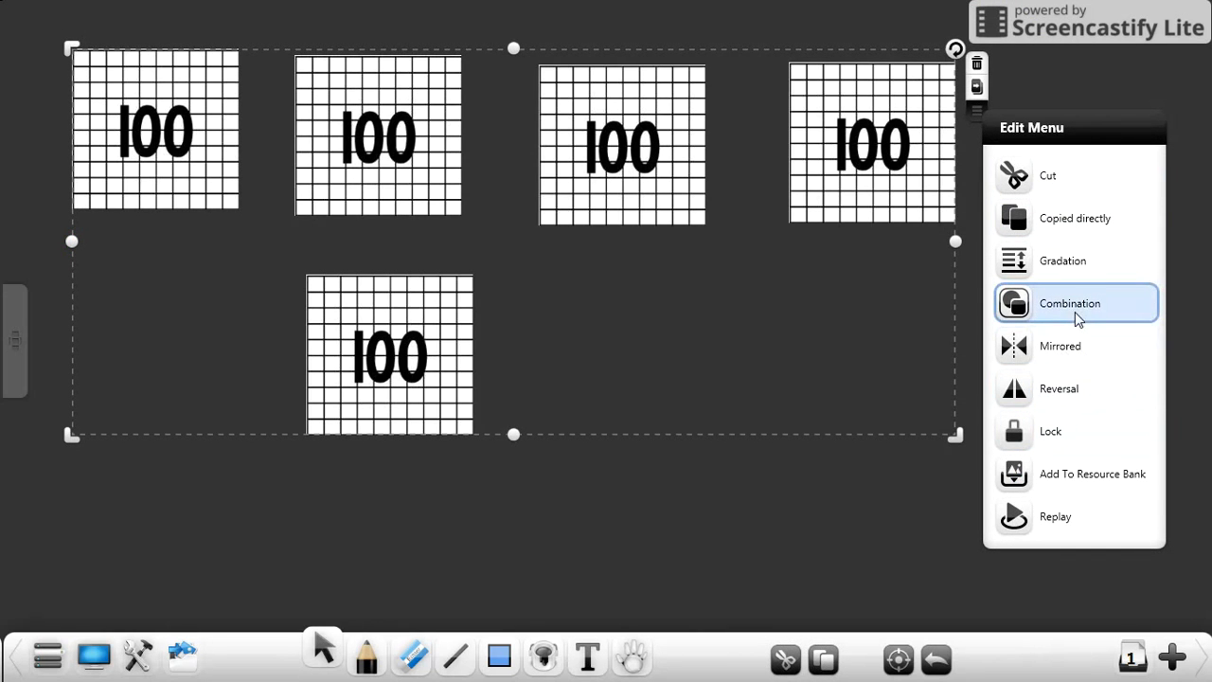
{"action": "left_click", "coordinate": [1055, 432]}
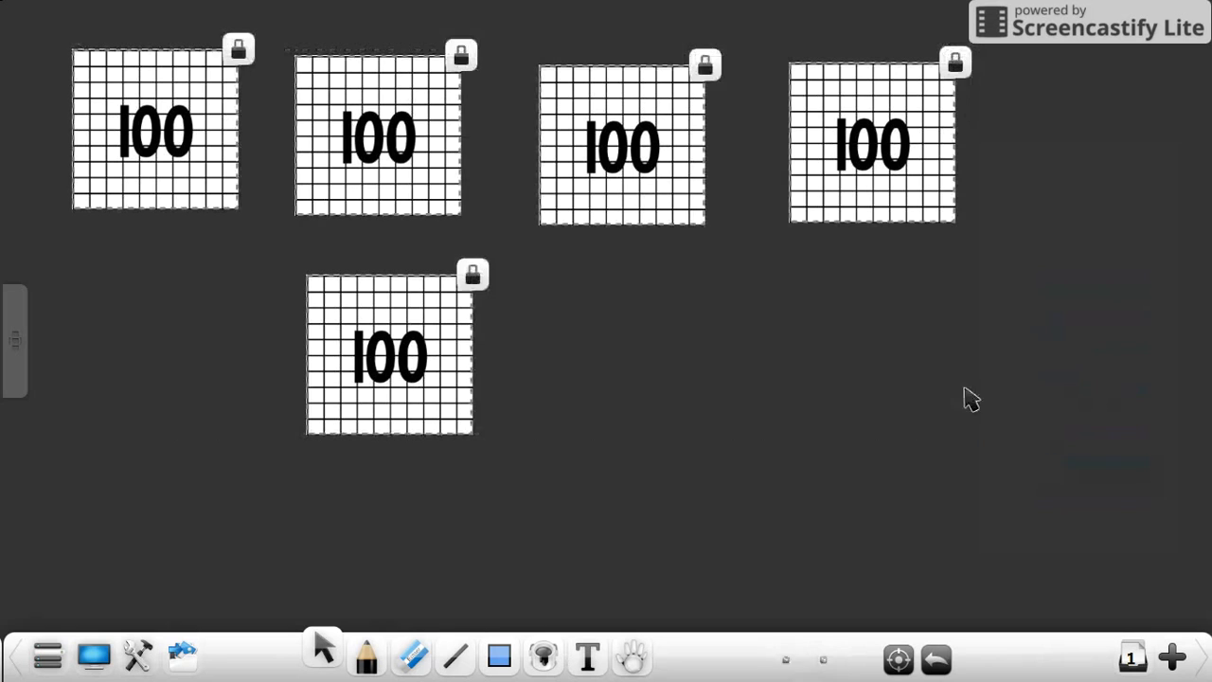
{"action": "left_click", "coordinate": [643, 416]}
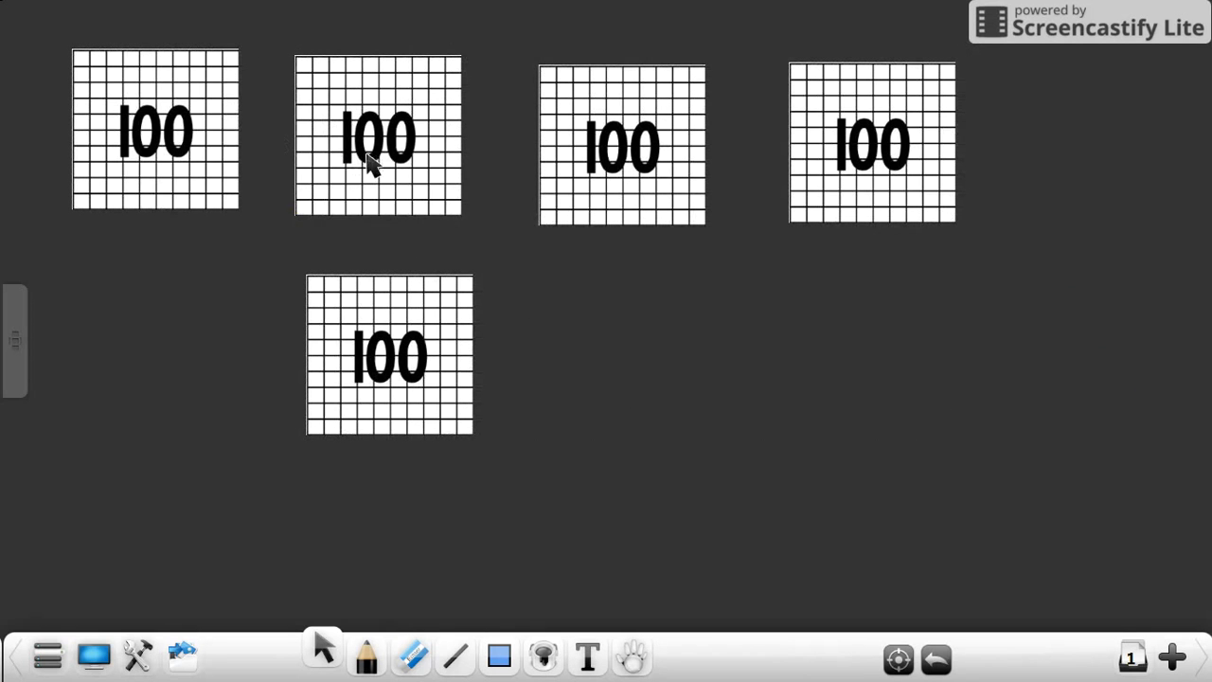
Step: Unlock each of the five hundreds grids individually
{"action": "left_click", "coordinate": [232, 55]}
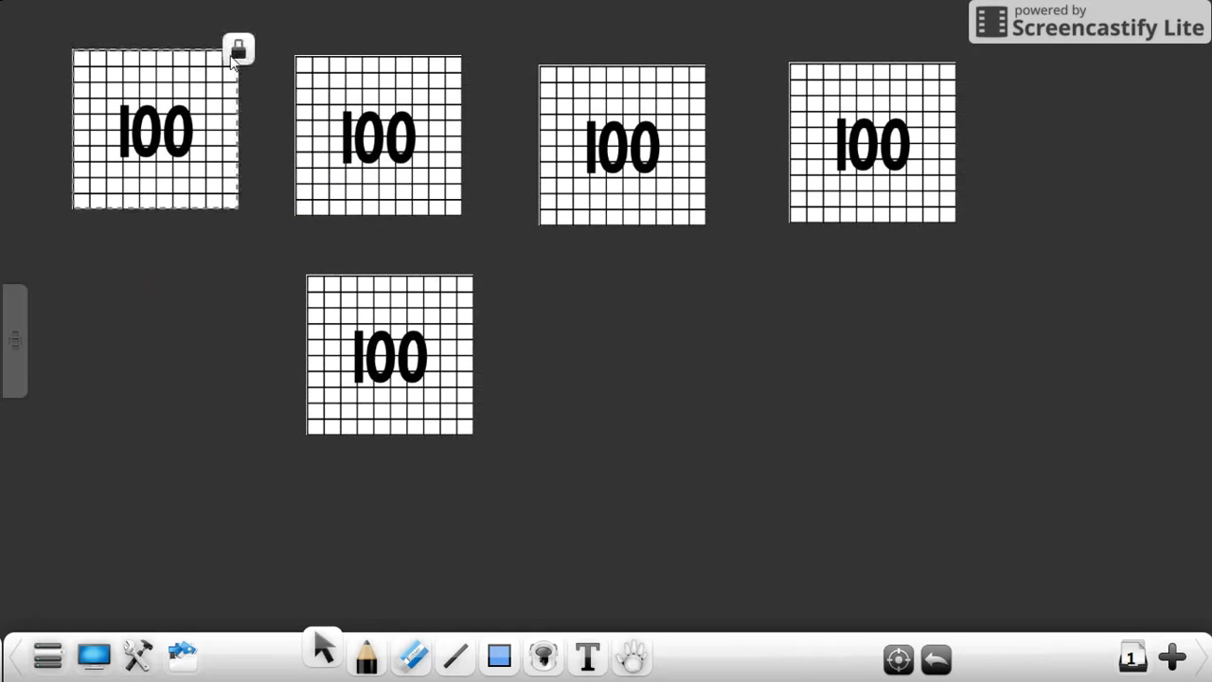
{"action": "left_click", "coordinate": [237, 51]}
{"action": "left_click", "coordinate": [455, 61]}
{"action": "left_click", "coordinate": [460, 53]}
{"action": "left_click", "coordinate": [699, 70]}
{"action": "left_click", "coordinate": [705, 65]}
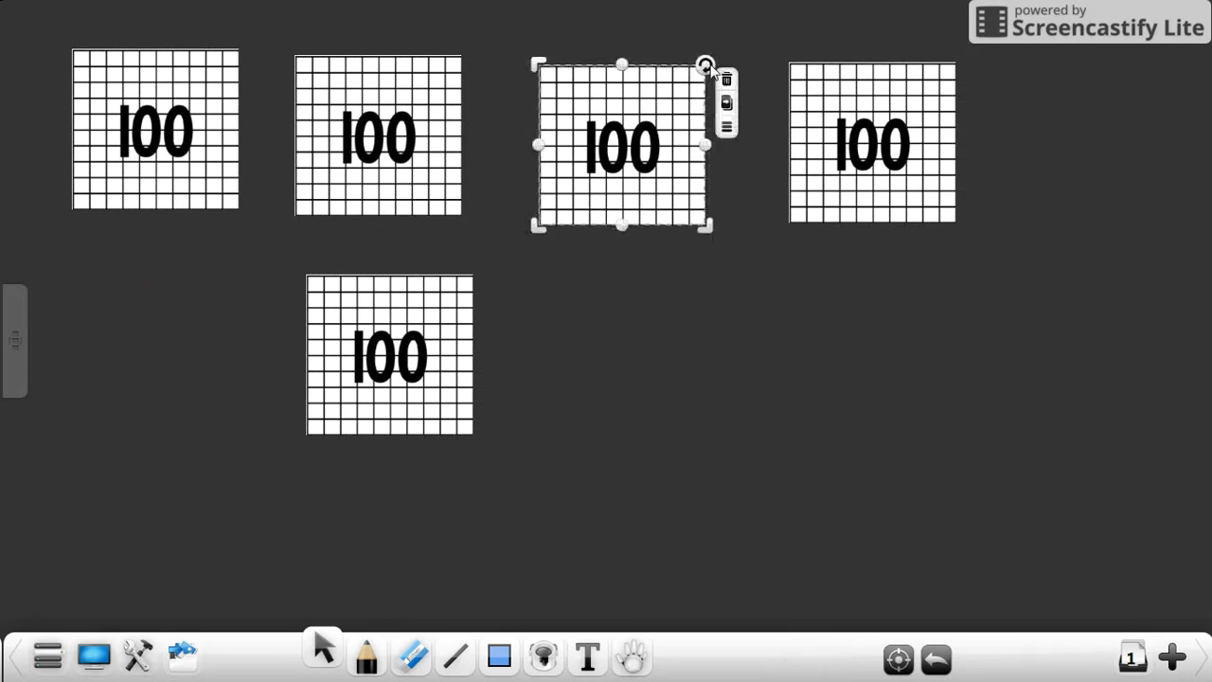
{"action": "left_click", "coordinate": [946, 102]}
{"action": "left_click", "coordinate": [954, 62]}
{"action": "left_click", "coordinate": [457, 346]}
{"action": "left_click", "coordinate": [472, 276]}
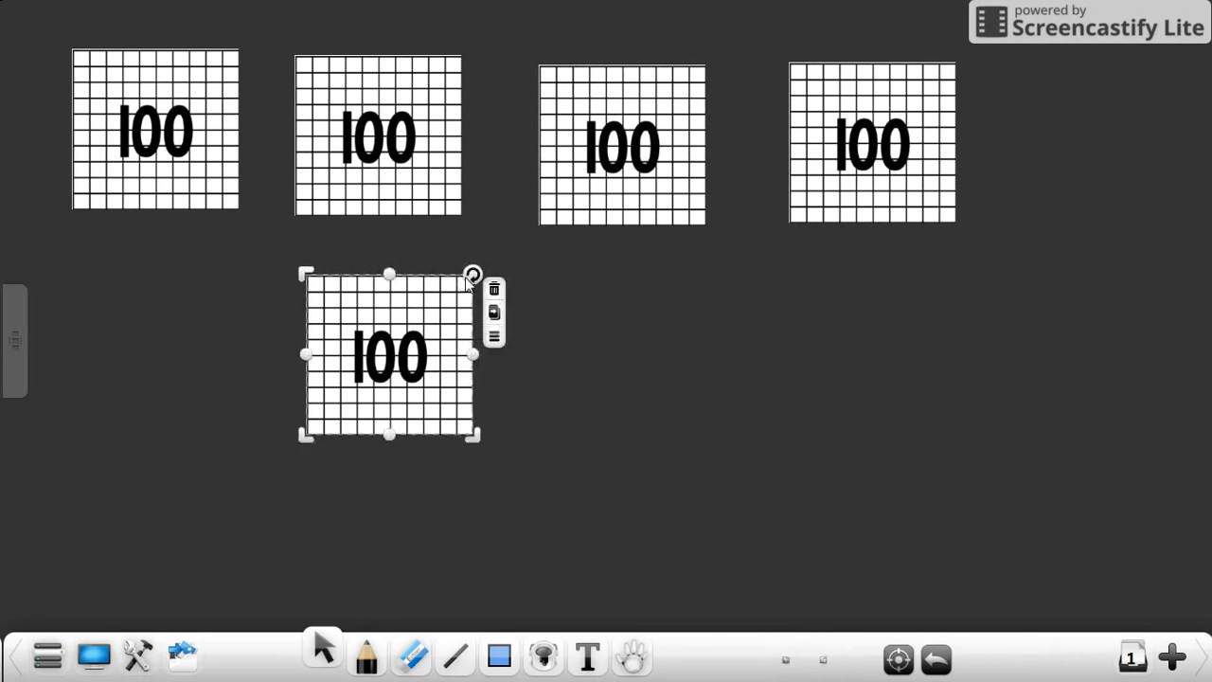
Step: Select all five hundreds grids together and delete them from the page
{"action": "left_click", "coordinate": [743, 216]}
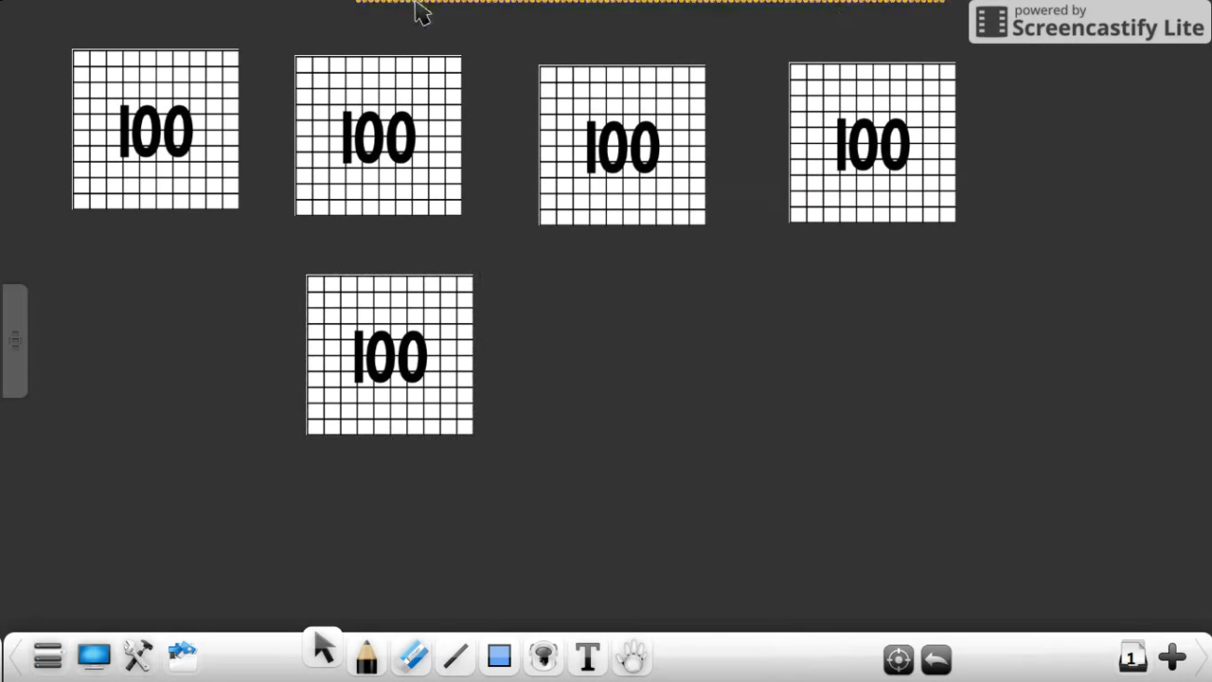
{"action": "mouse_move", "coordinate": [421, 13]}
{"action": "left_mouse_down"}
{"action": "mouse_move", "coordinate": [425, 628]}
{"action": "mouse_move", "coordinate": [958, 89]}
{"action": "mouse_move", "coordinate": [841, 50]}
{"action": "left_mouse_up"}
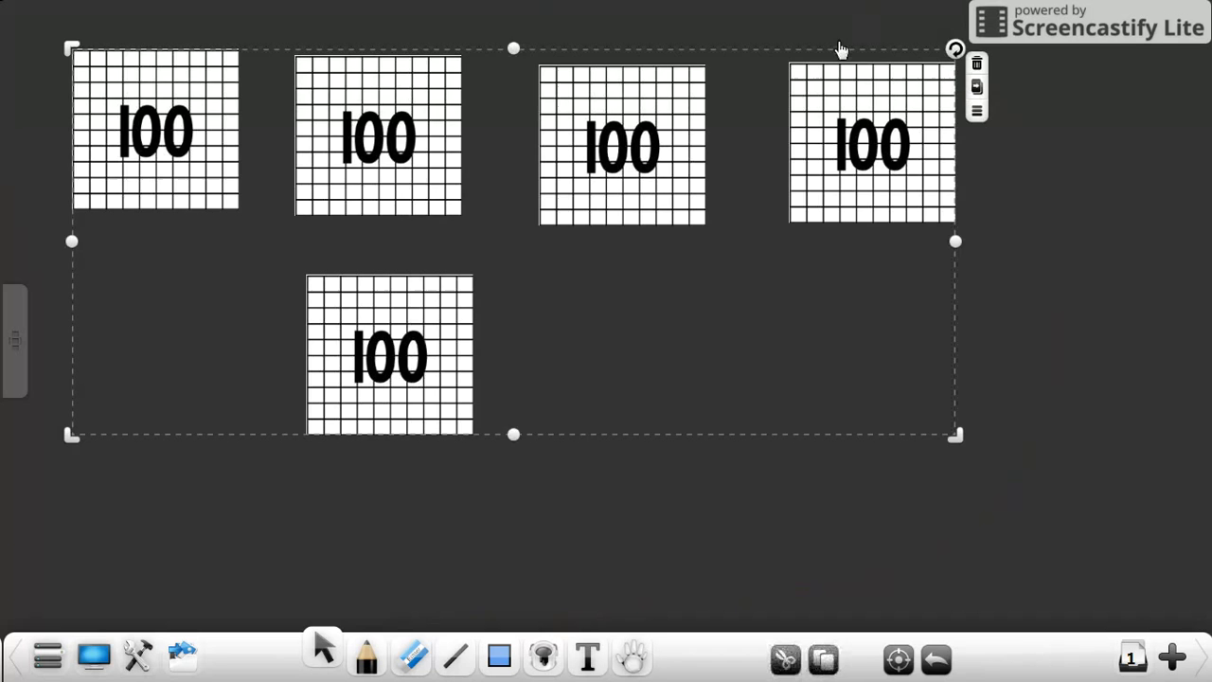
{"action": "left_click", "coordinate": [976, 63]}
Step: Insert the 10's rod from My Resource, delete it from the page, and close the Resource Bank
{"action": "left_click", "coordinate": [183, 653]}
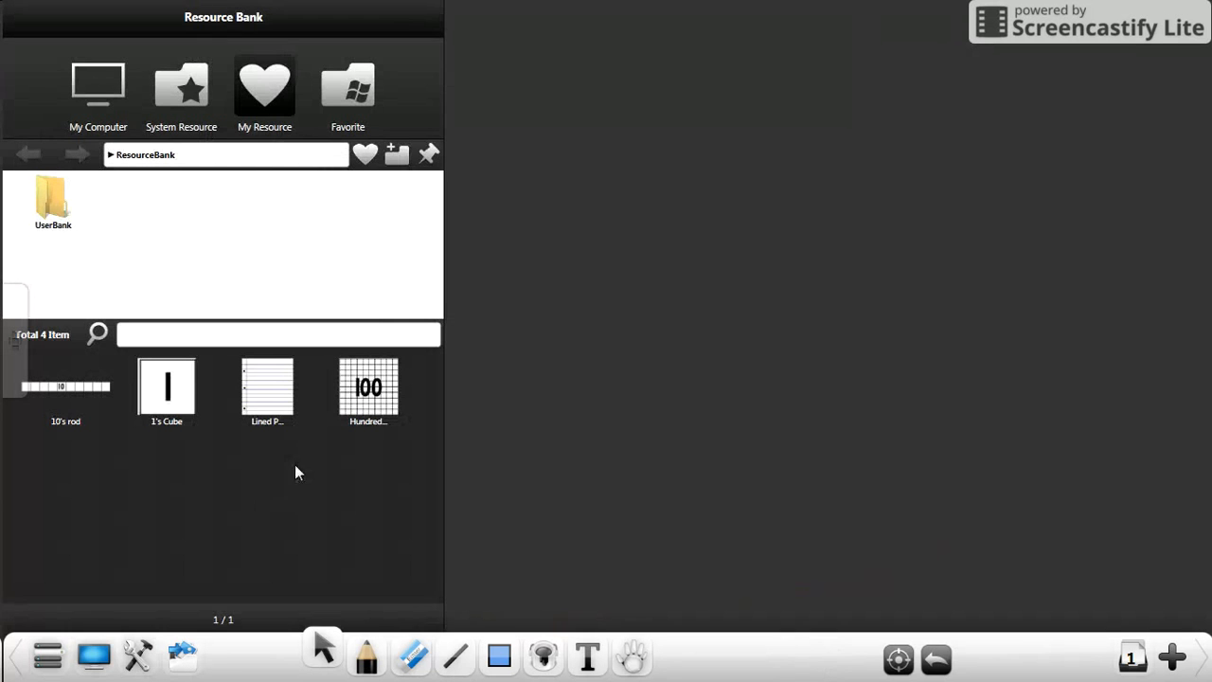
{"action": "left_click_drag", "start_coordinate": [56, 390], "coordinate": [653, 261]}
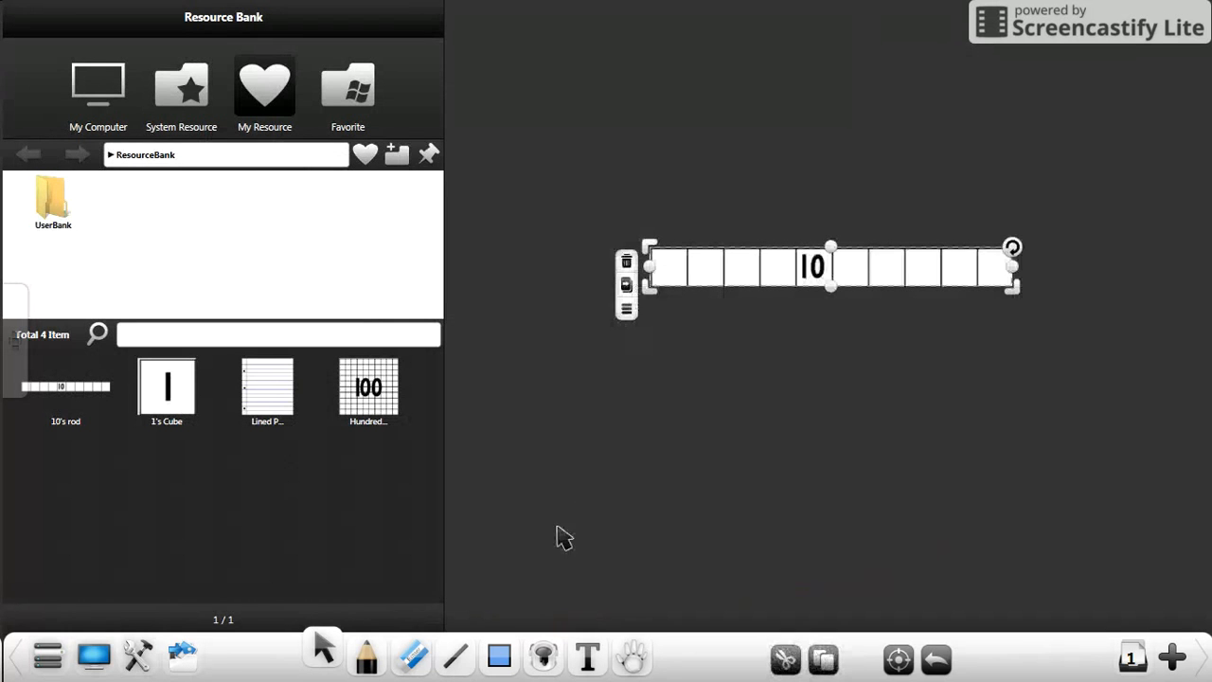
{"action": "left_click", "coordinate": [626, 263]}
{"action": "left_click", "coordinate": [171, 660]}
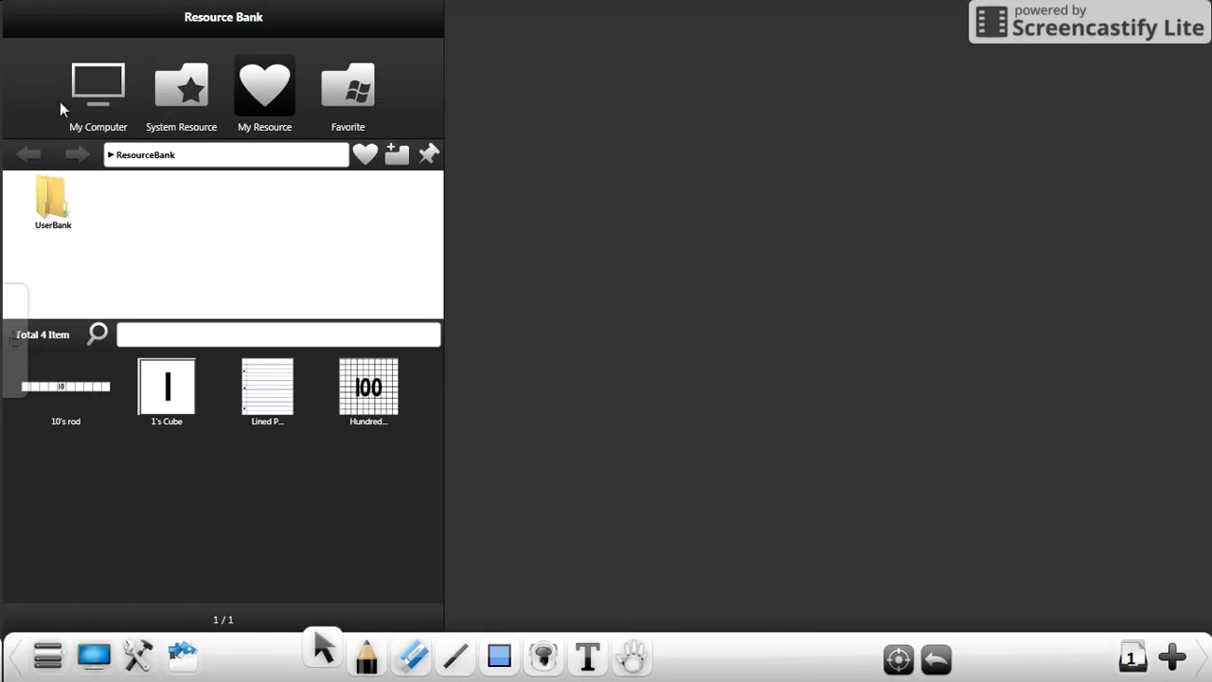
{"action": "left_click", "coordinate": [90, 93]}
{"action": "left_click", "coordinate": [557, 582]}
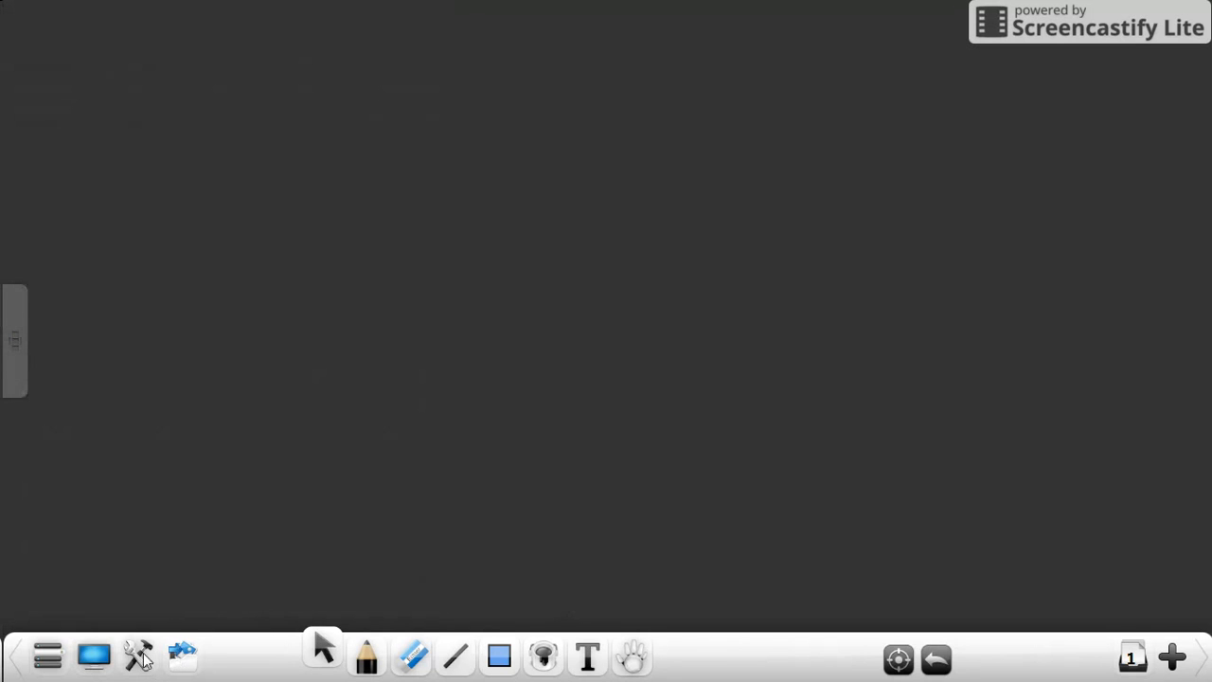
Step: Insert the lined paper from My Resource, close the Resource Bank, and move the picture up until it fits fully on the page
{"action": "left_click_drag", "start_coordinate": [247, 399], "coordinate": [578, 235]}
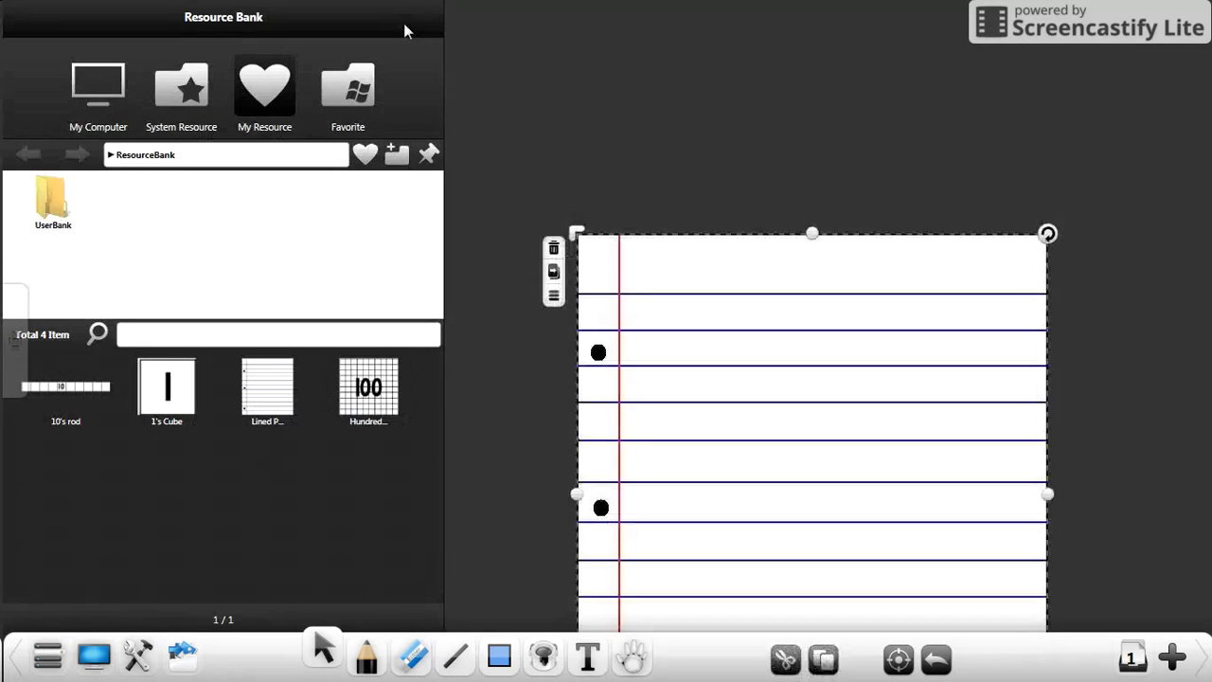
{"action": "left_click", "coordinate": [754, 143]}
{"action": "left_click_drag", "start_coordinate": [739, 330], "coordinate": [485, 191]}
{"action": "left_click_drag", "start_coordinate": [772, 367], "coordinate": [479, 189]}
Step: Cut the lined paper from page 1 and paste it onto a new page 2
{"action": "left_click", "coordinate": [782, 117]}
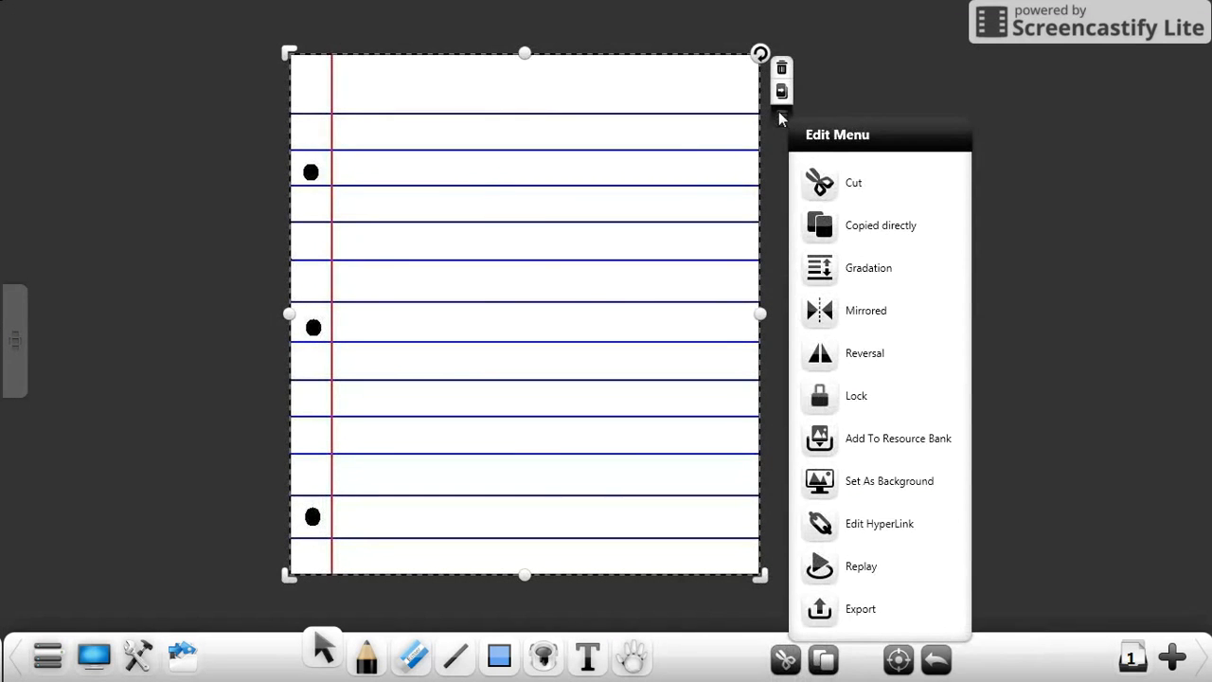
{"action": "left_click", "coordinate": [839, 194]}
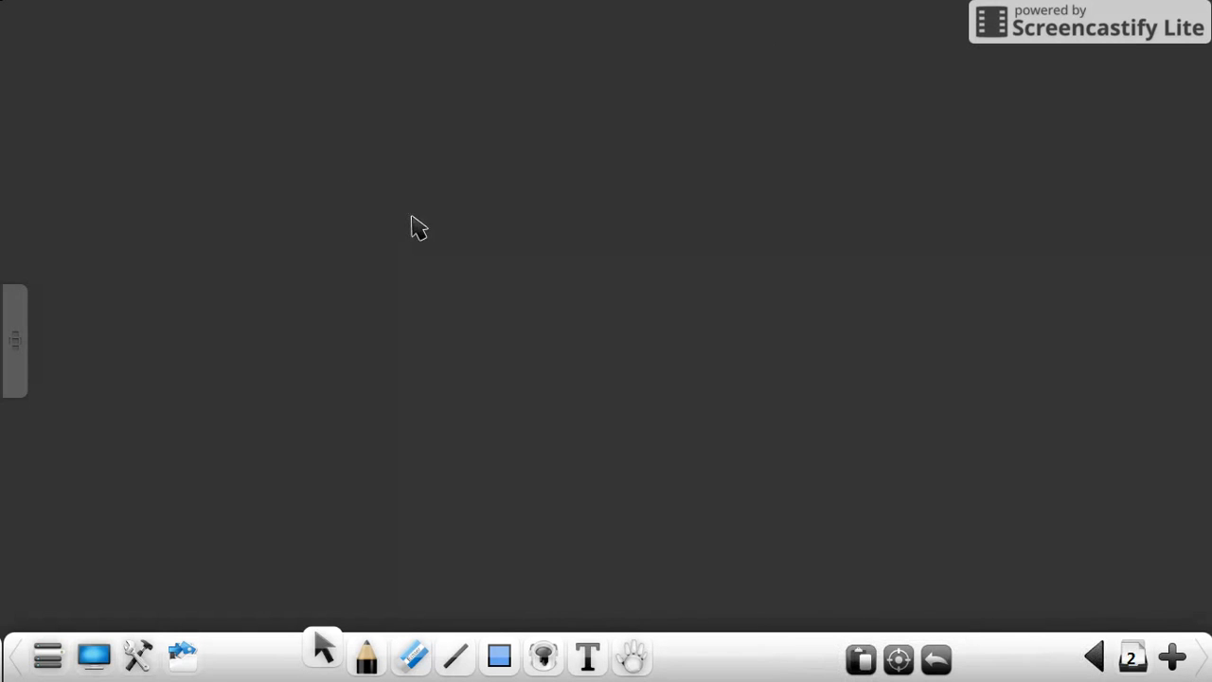
{"action": "left_click", "coordinate": [851, 665]}
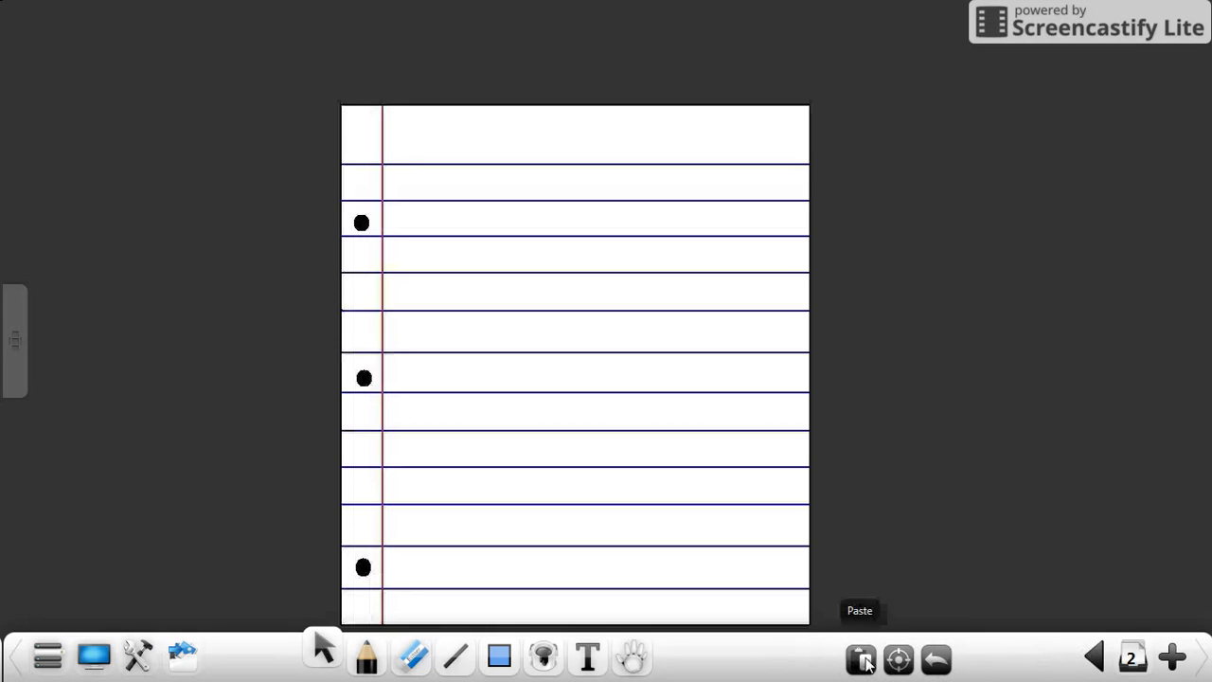
Step: Copy the lined paper, paste it onto a new page 3, and move it toward the page's upper-left area
{"action": "left_click", "coordinate": [697, 369]}
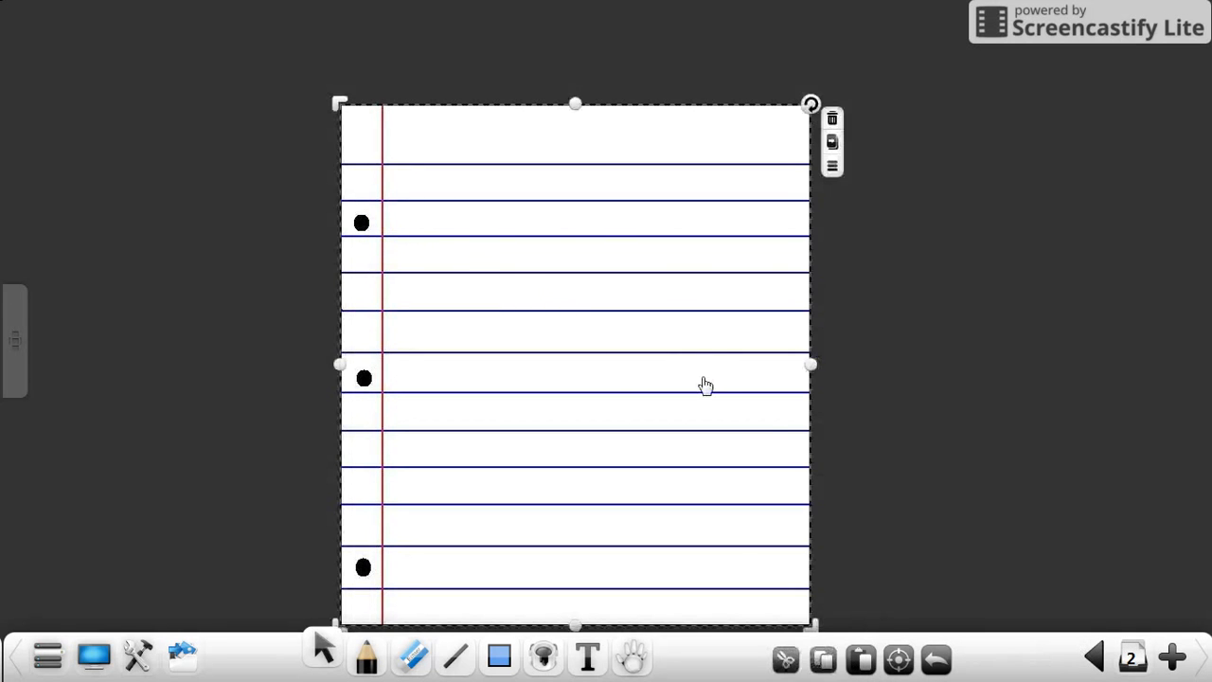
{"action": "left_click", "coordinate": [820, 611]}
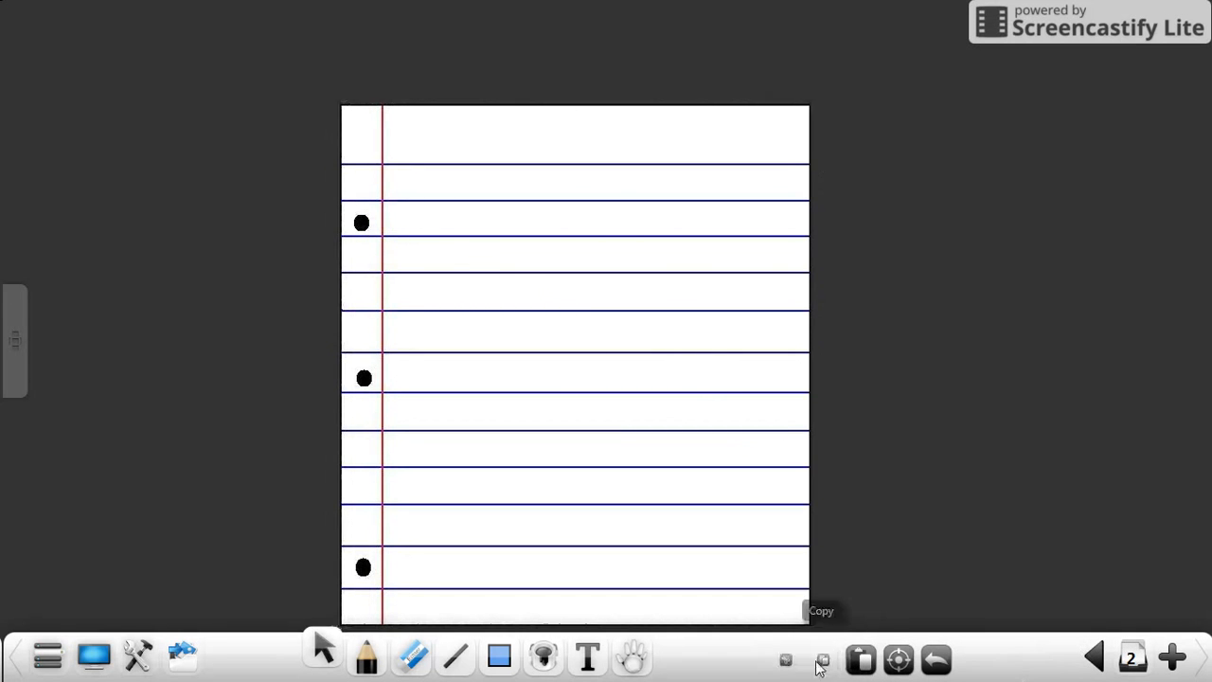
{"action": "left_click", "coordinate": [1171, 656]}
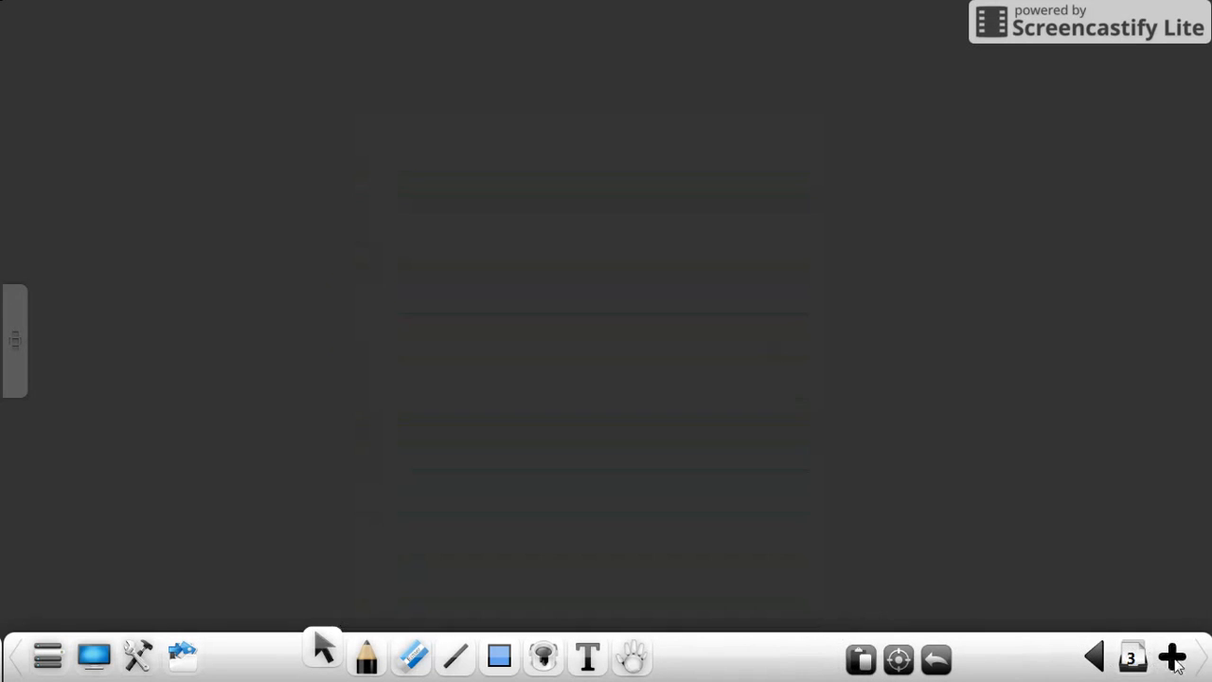
{"action": "left_click", "coordinate": [861, 658]}
{"action": "mouse_move", "coordinate": [452, 102]}
{"action": "left_mouse_down"}
{"action": "mouse_move", "coordinate": [725, 9]}
{"action": "mouse_move", "coordinate": [454, 90]}
{"action": "left_mouse_up"}
{"action": "mouse_move", "coordinate": [641, 237]}
{"action": "left_mouse_down"}
{"action": "mouse_move", "coordinate": [452, 160]}
{"action": "mouse_move", "coordinate": [448, 145]}
{"action": "left_mouse_up"}
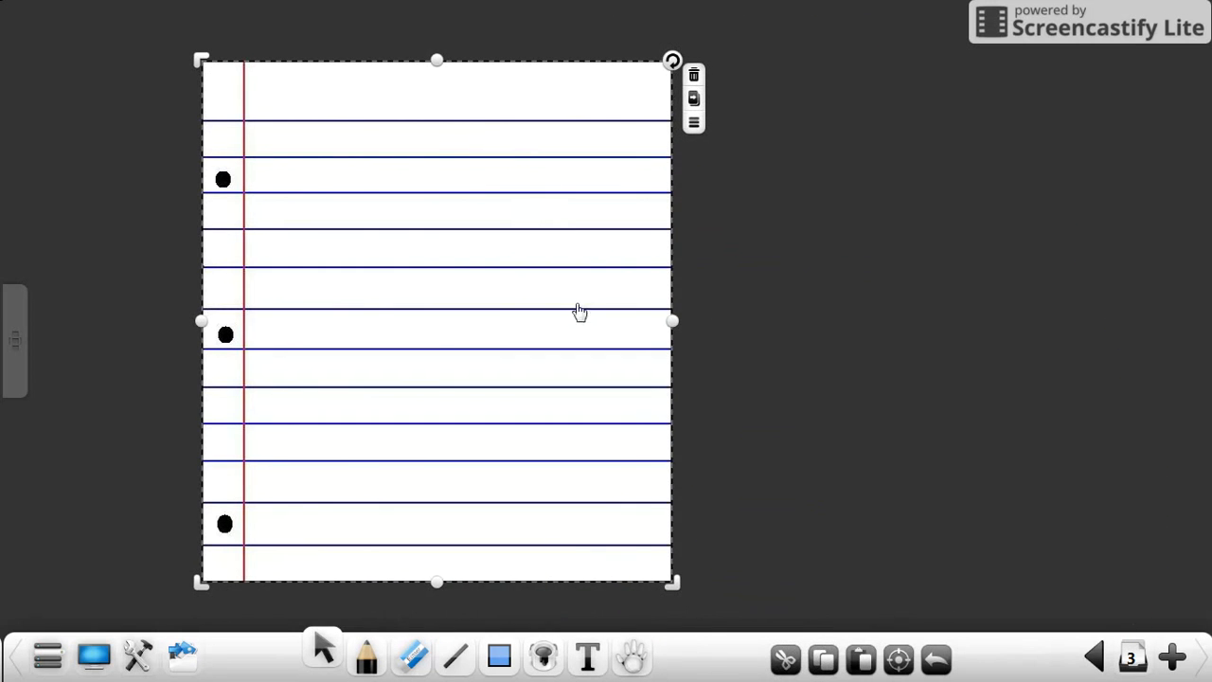
Step: Duplicate page 3 from the page thumbnails and look through the lined paper pages
{"action": "left_click", "coordinate": [1135, 656]}
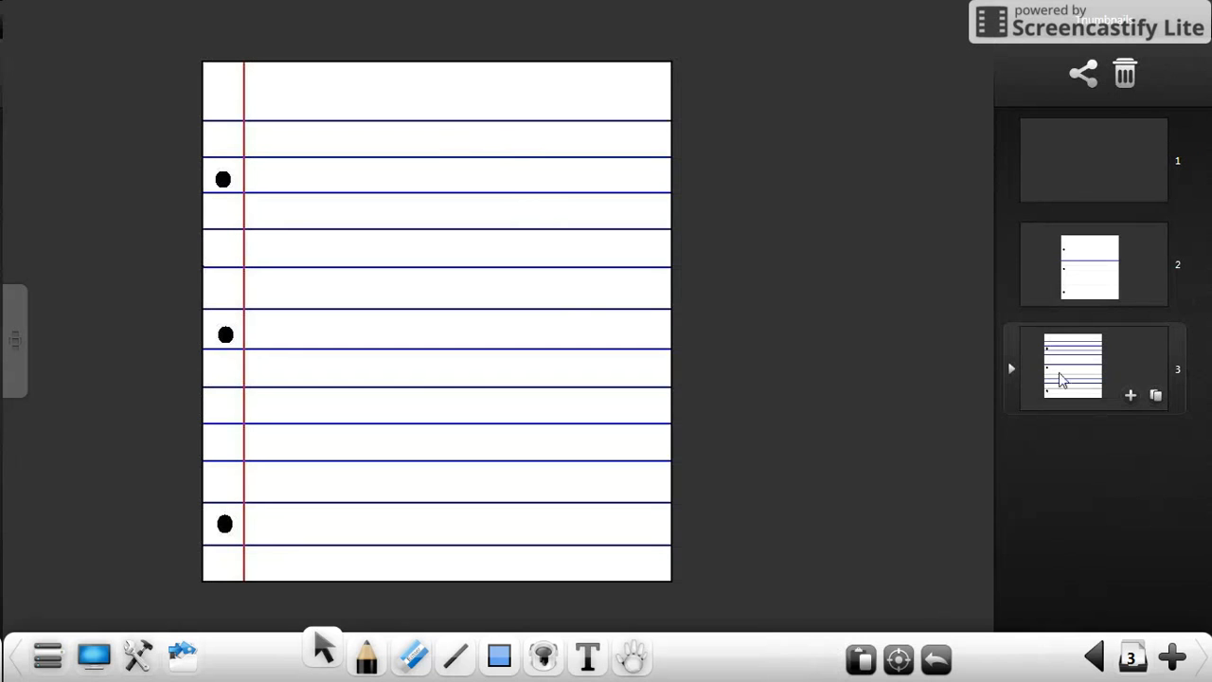
{"action": "left_click", "coordinate": [1156, 396]}
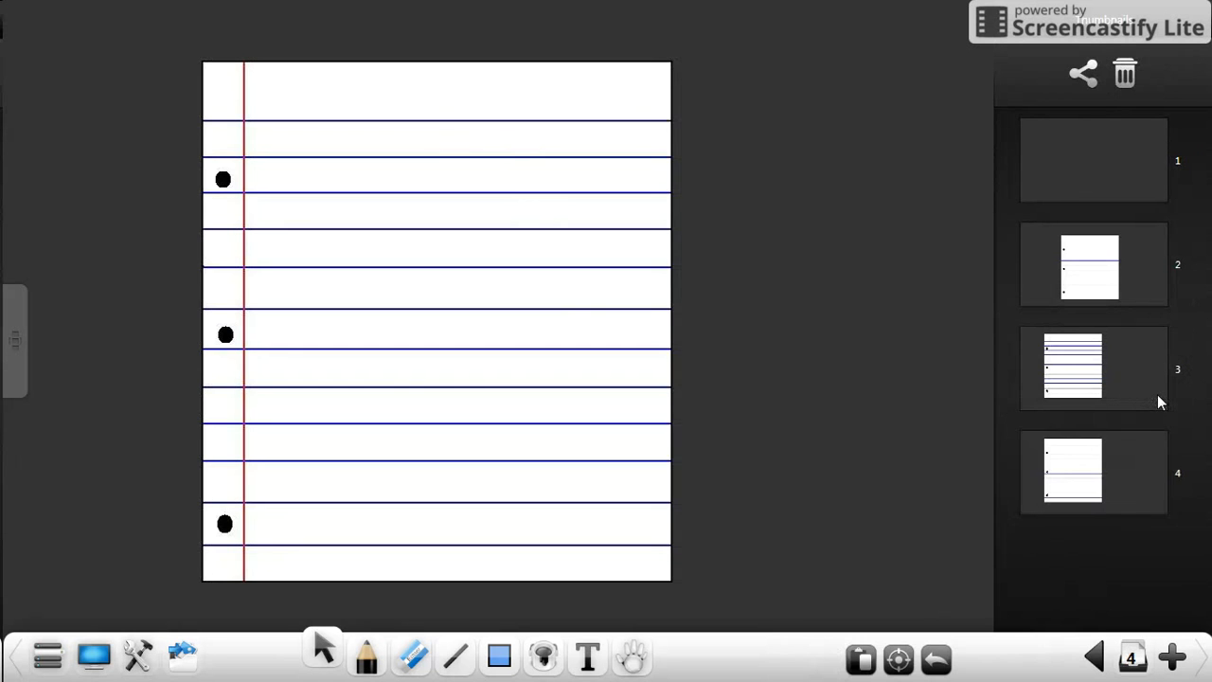
{"action": "left_click", "coordinate": [1084, 365]}
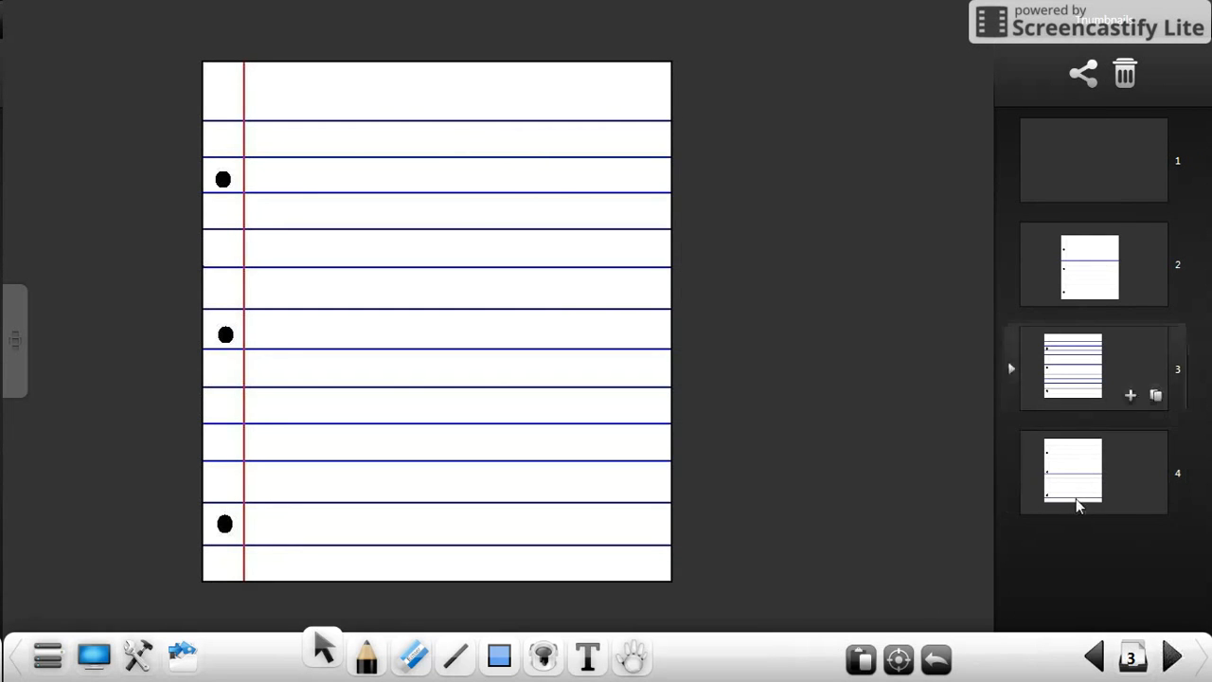
{"action": "left_click", "coordinate": [1077, 500]}
{"action": "left_click", "coordinate": [1075, 360]}
{"action": "left_click", "coordinate": [1076, 294]}
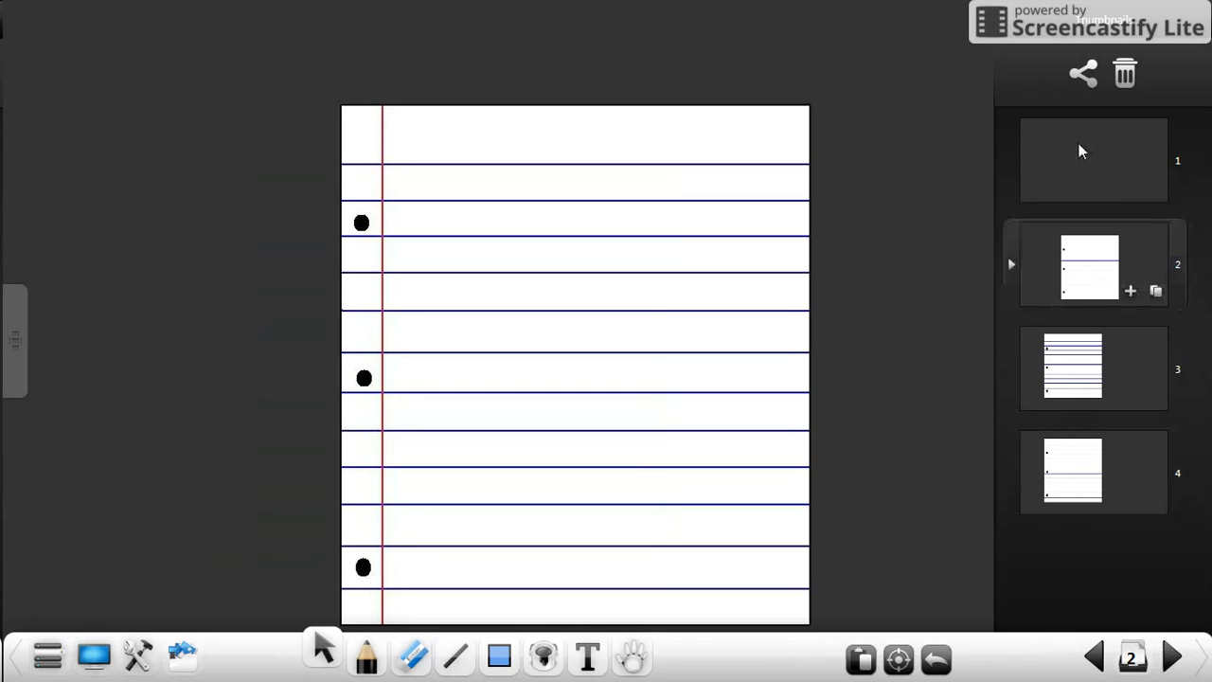
Step: Delete the duplicated page 4 and close the page thumbnails
{"action": "left_click", "coordinate": [1091, 481]}
{"action": "left_click", "coordinate": [1124, 74]}
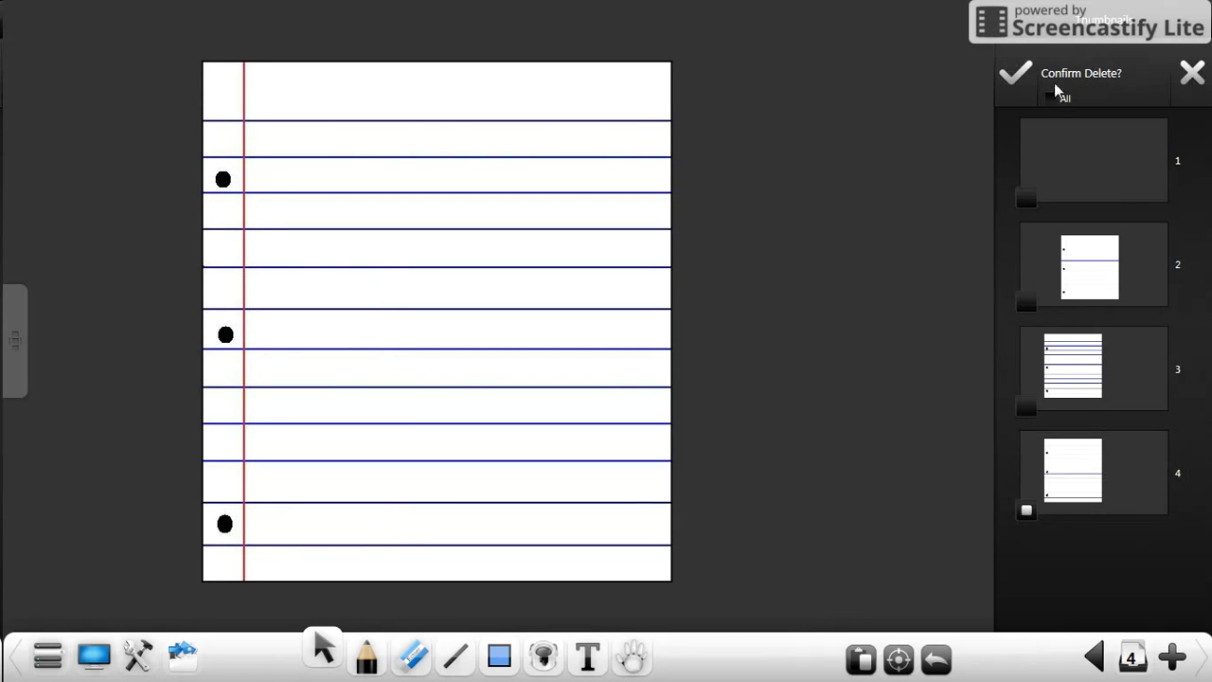
{"action": "left_click", "coordinate": [1019, 77]}
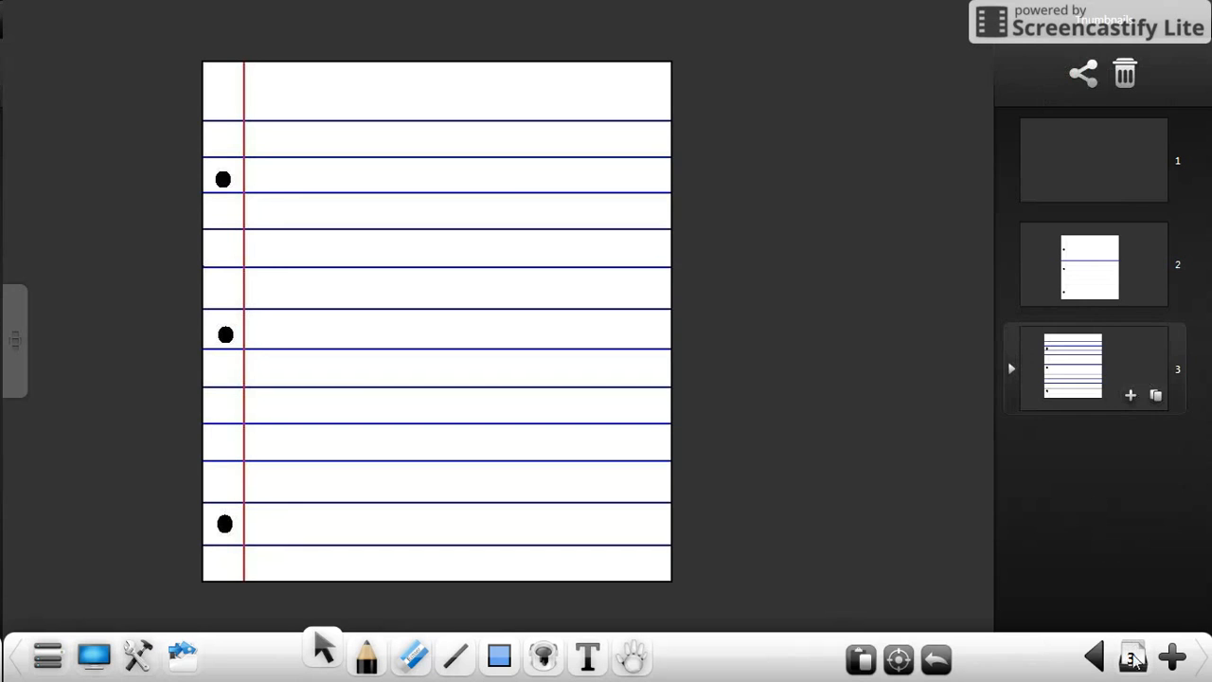
{"action": "left_click", "coordinate": [1133, 660]}
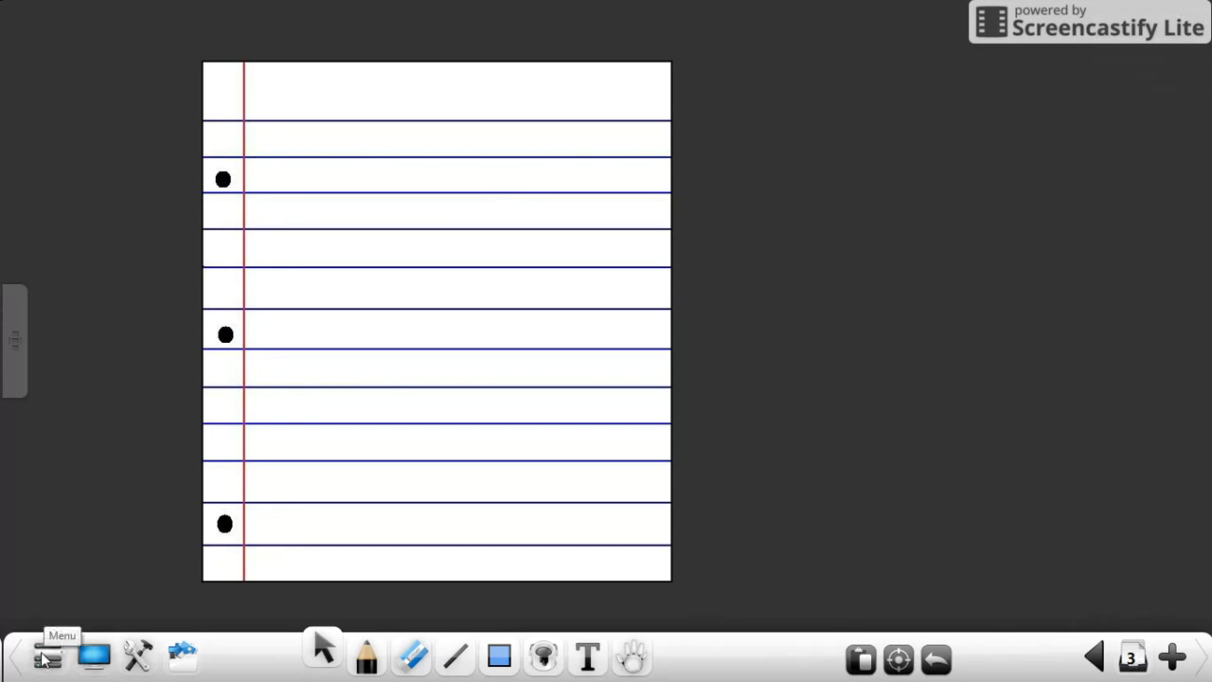